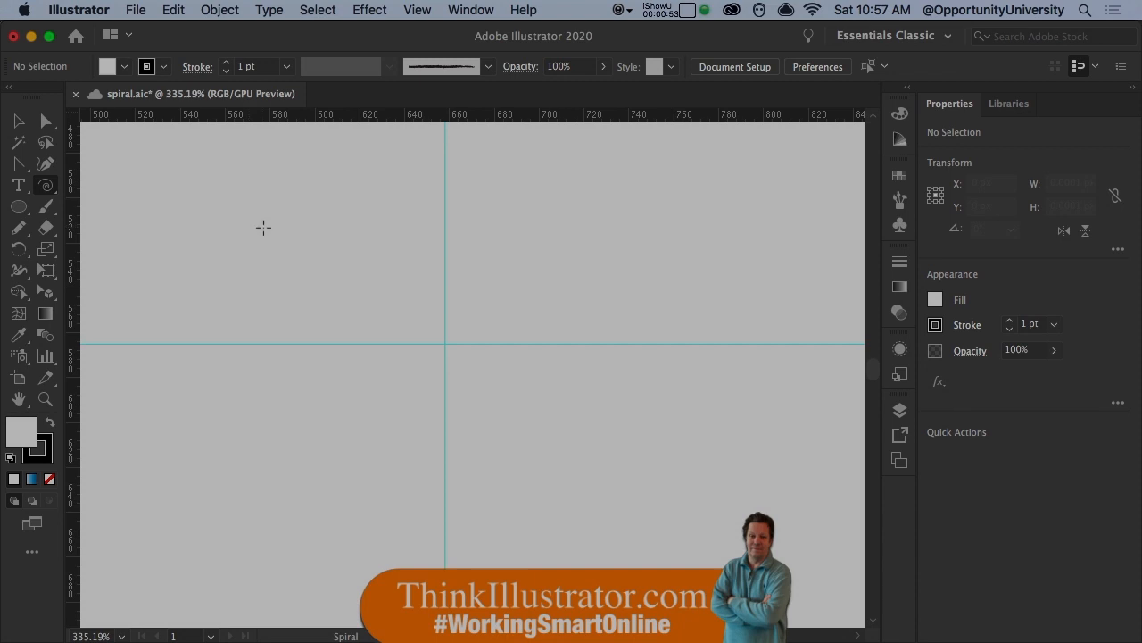
- Draw a spiral about 64 px wide in the area above and left of the guide intersection, and save the document
mouse_move(263, 226)
mouse_down()
mouse_move(326, 306)
mouse_move(322, 275)
mouse_up()
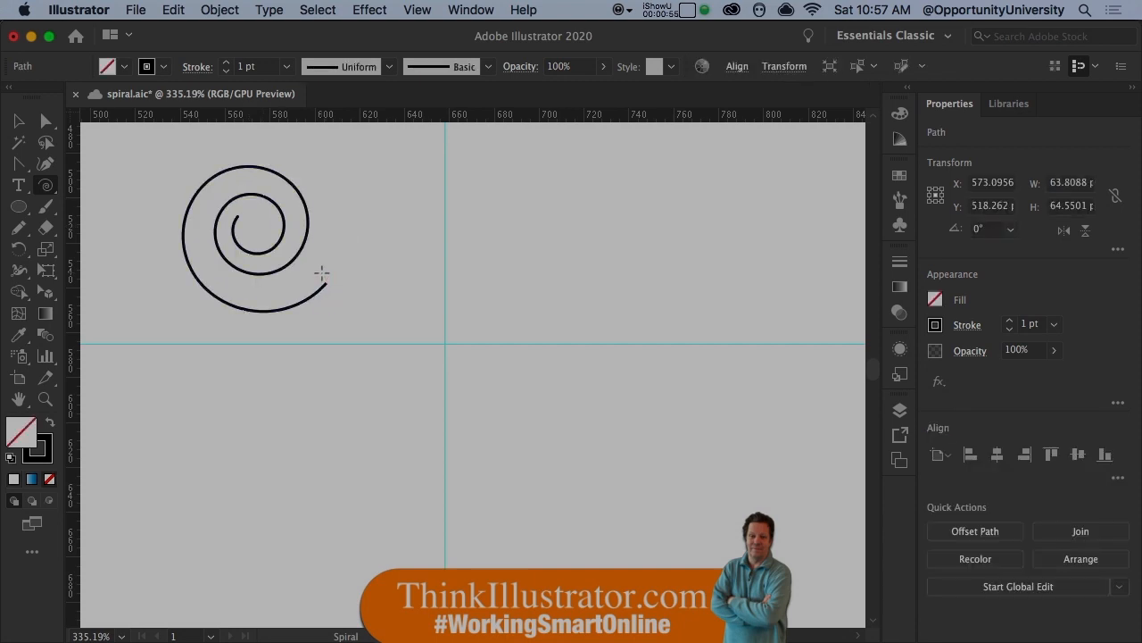
key(super)
key(super+s)
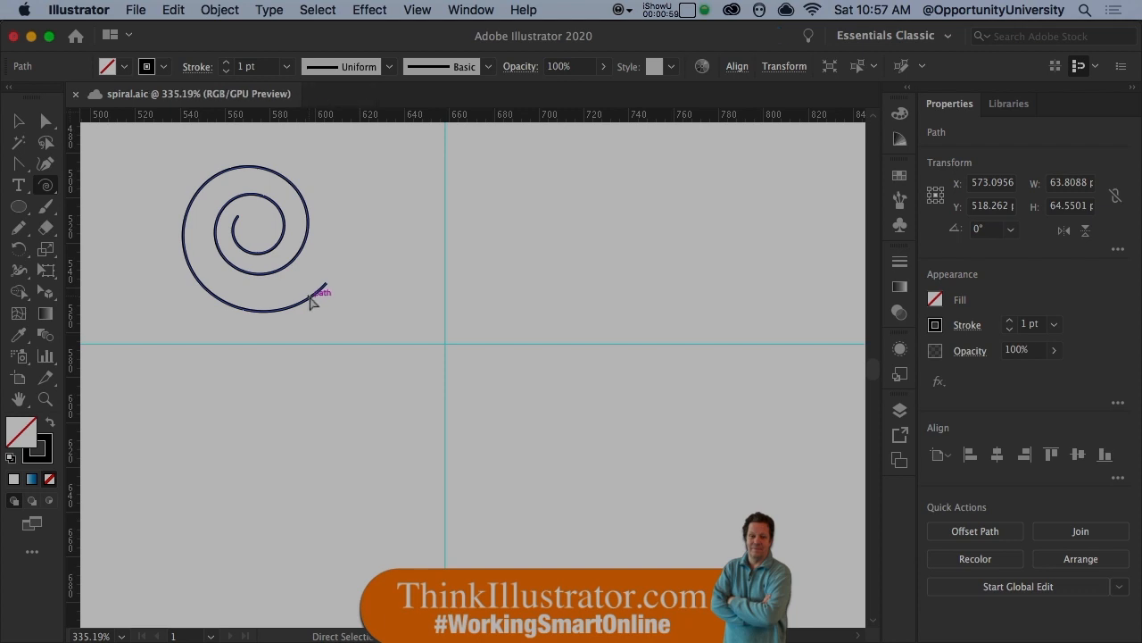
- Move the spiral across the vertical guide and delete it
key(super)
key(alt)
drag(310, 301, 479, 342)
drag(309, 185, 551, 396)
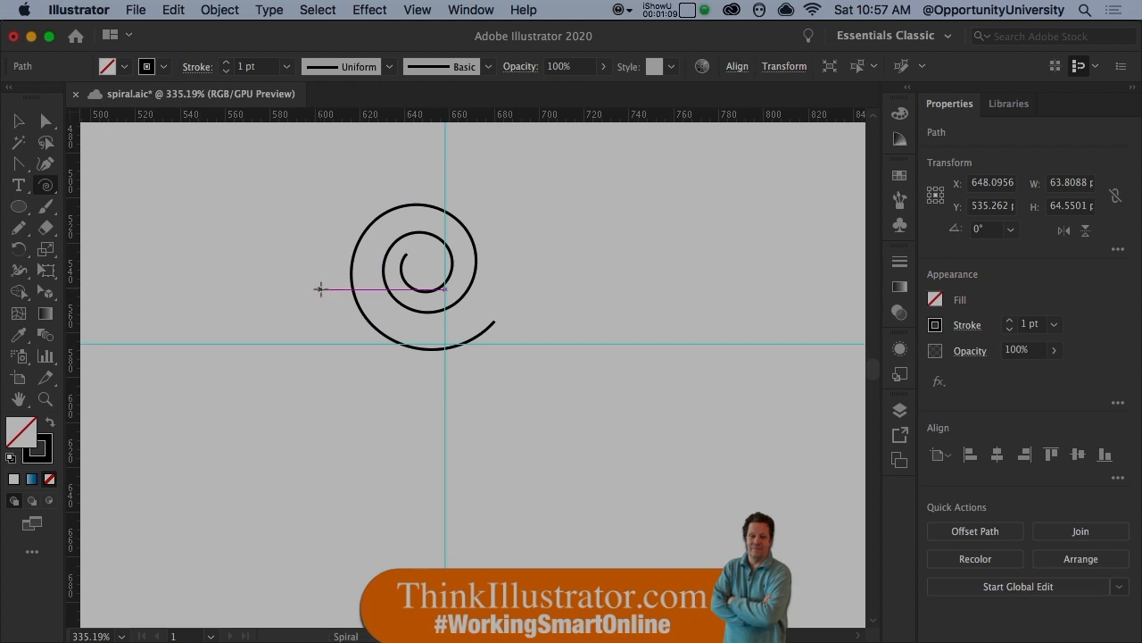
key(Delete)
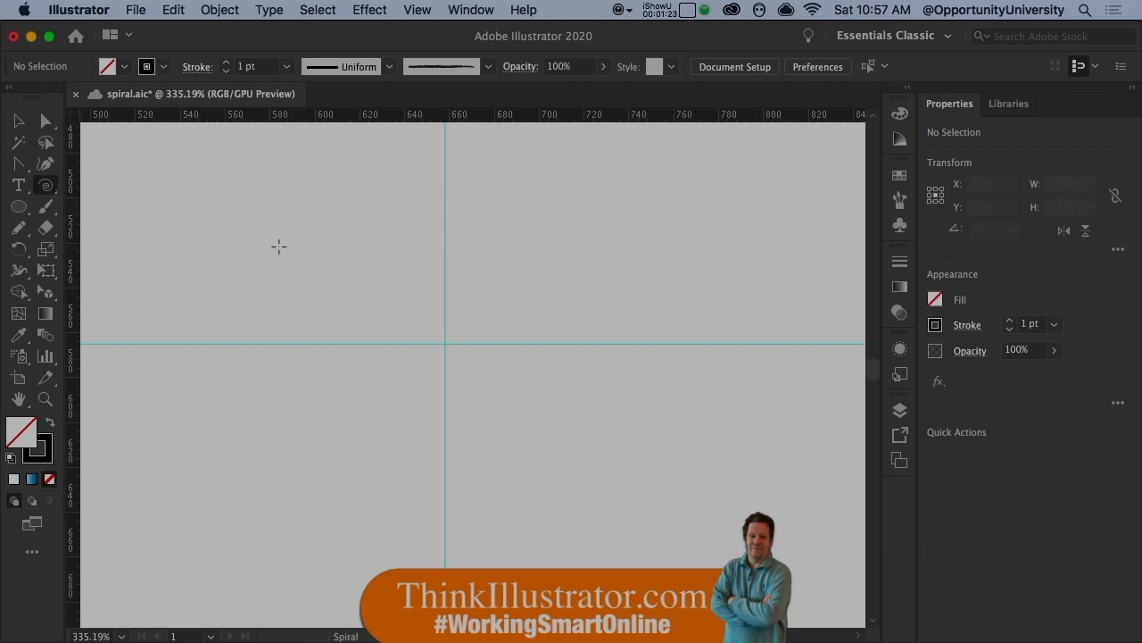
- Draw a spiral about 60 by 78 px above and left of the guide intersection, reducing its number of segments
drag(277, 241, 245, 337)
key(Down)
key(Down)
key(Down)
key(Down)
key(Down)
key(Down)
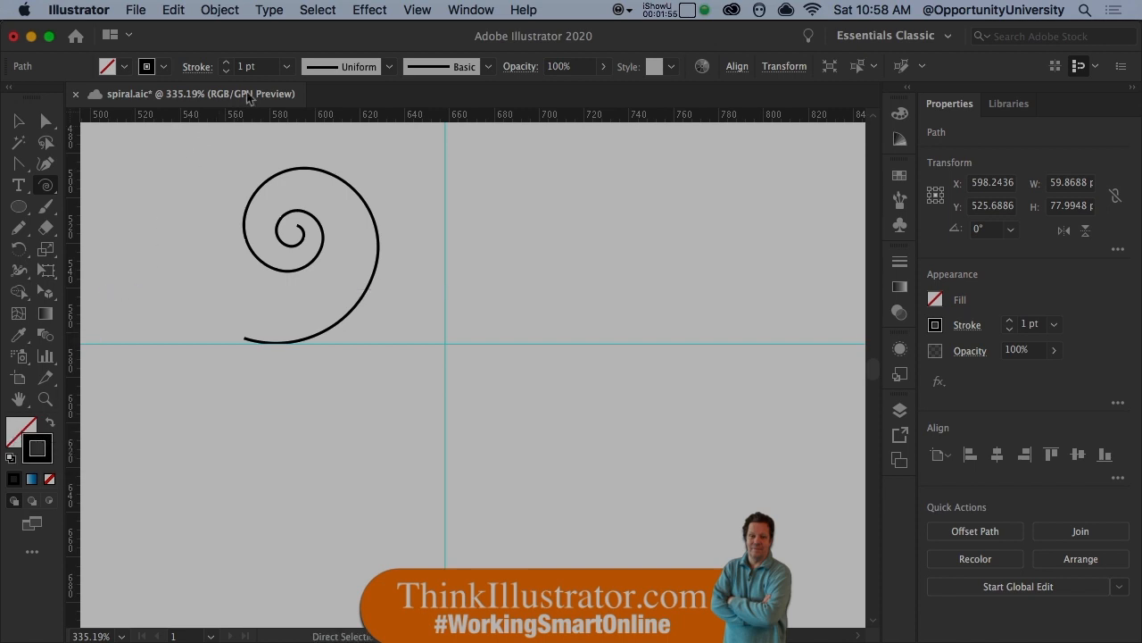
- Set the spiral's stroke weight to 10 pt and reduce it to 7 pt
click(260, 67)
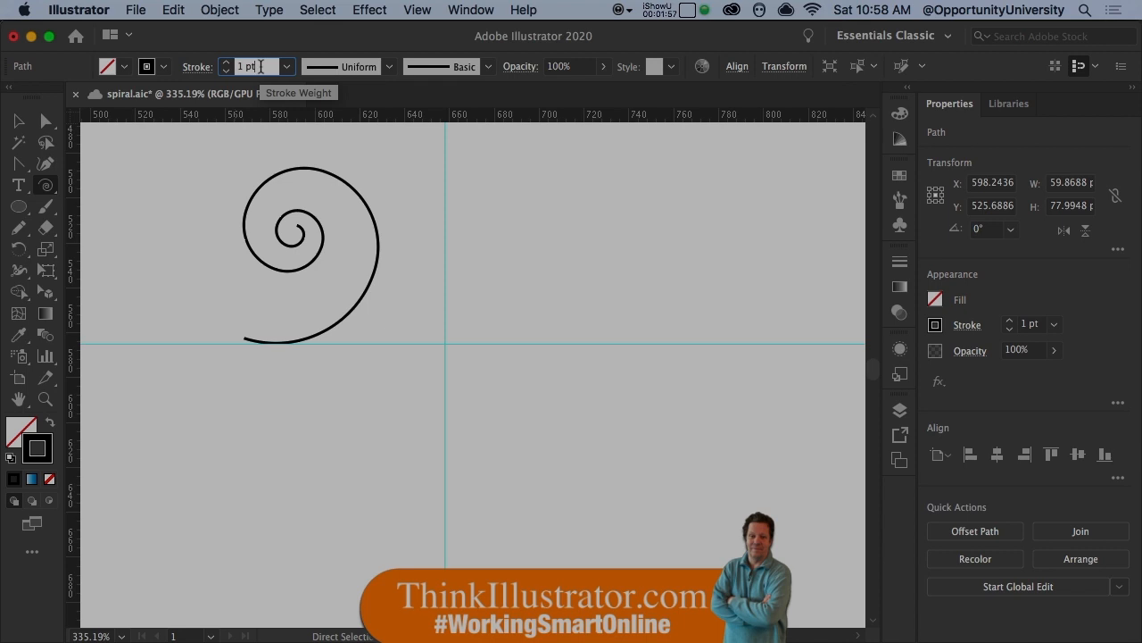
text(10)
key(Return)
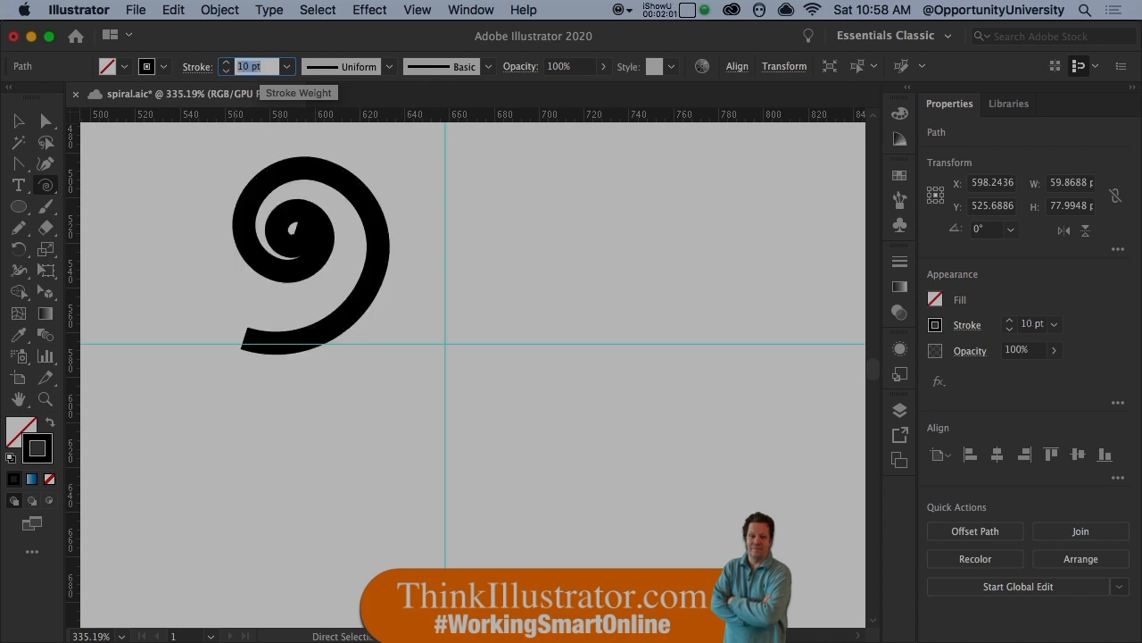
key(Down)
key(Down)
key(Down)
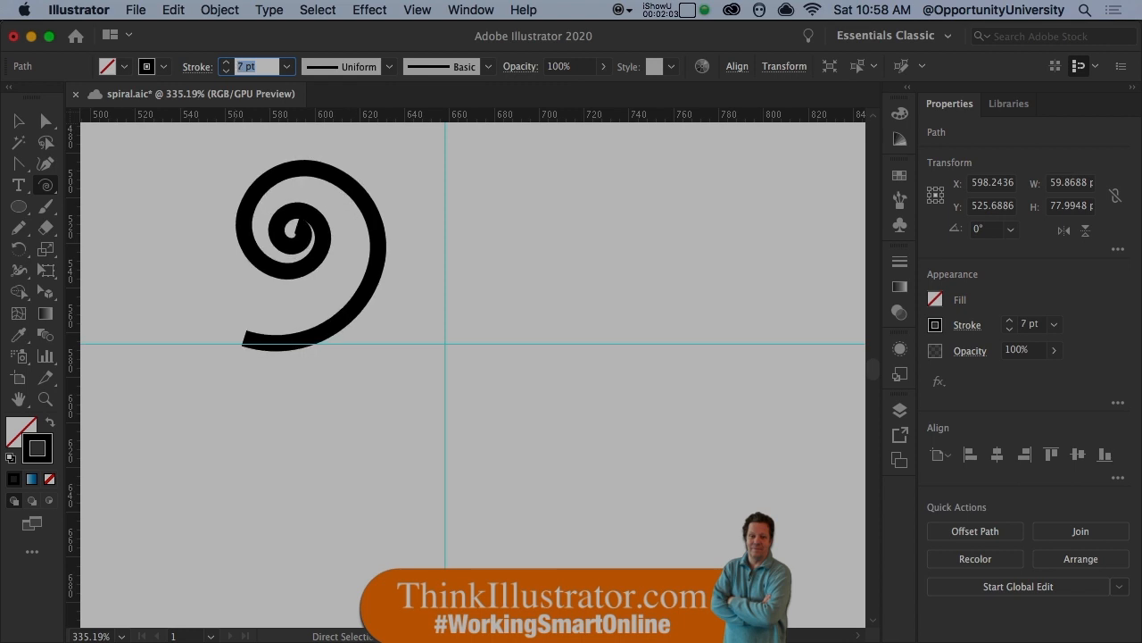
- Apply the width profile tapered at both ends to the spiral and move it over the guide intersection
click(390, 67)
click(365, 129)
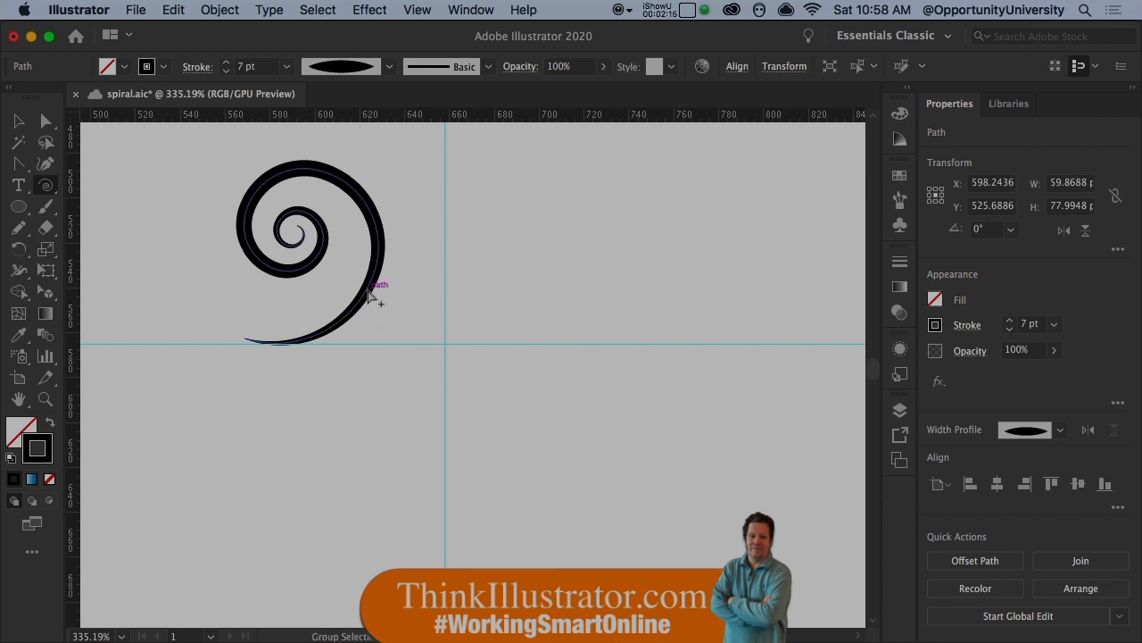
drag(368, 294, 479, 373)
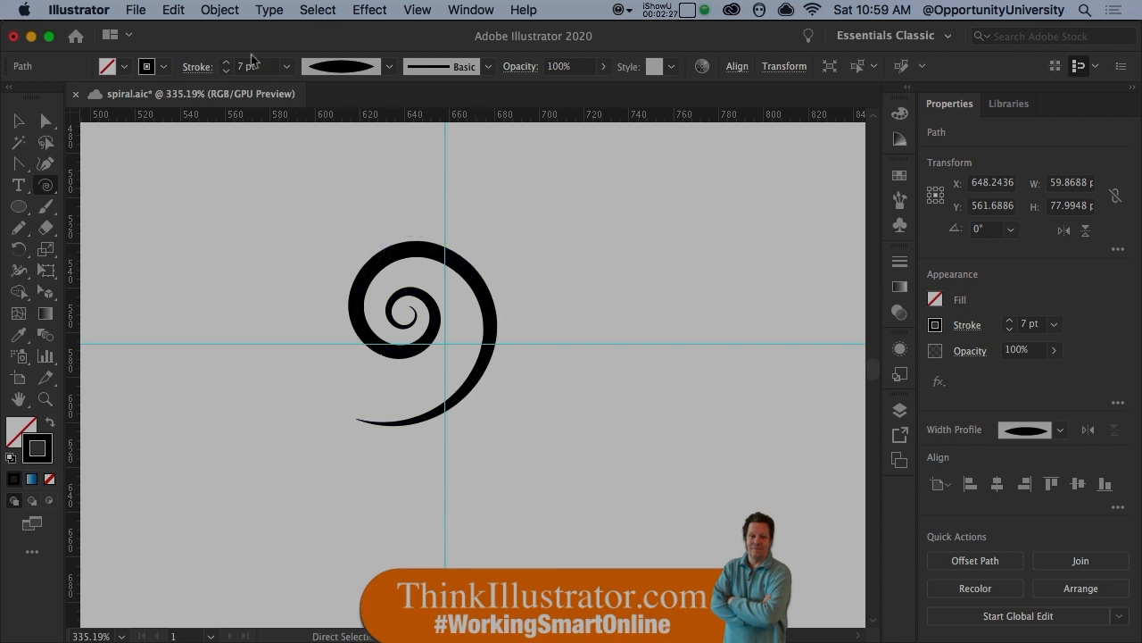
- Convert the tapered spiral stroke into a filled shape with Outline Stroke
click(221, 11)
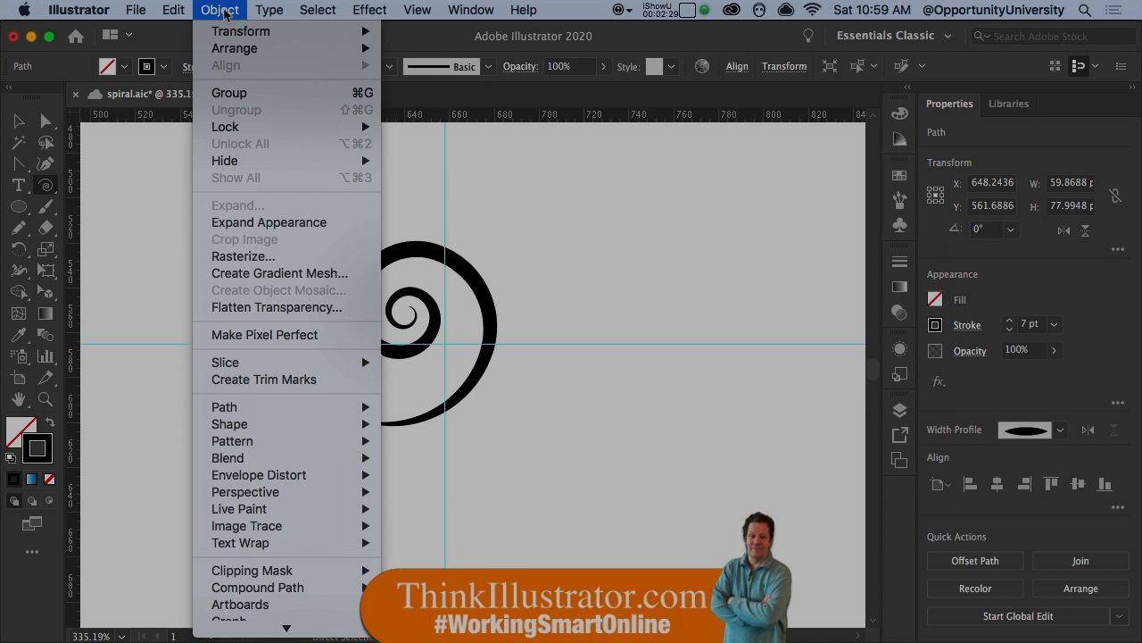
mouse_move(242, 412)
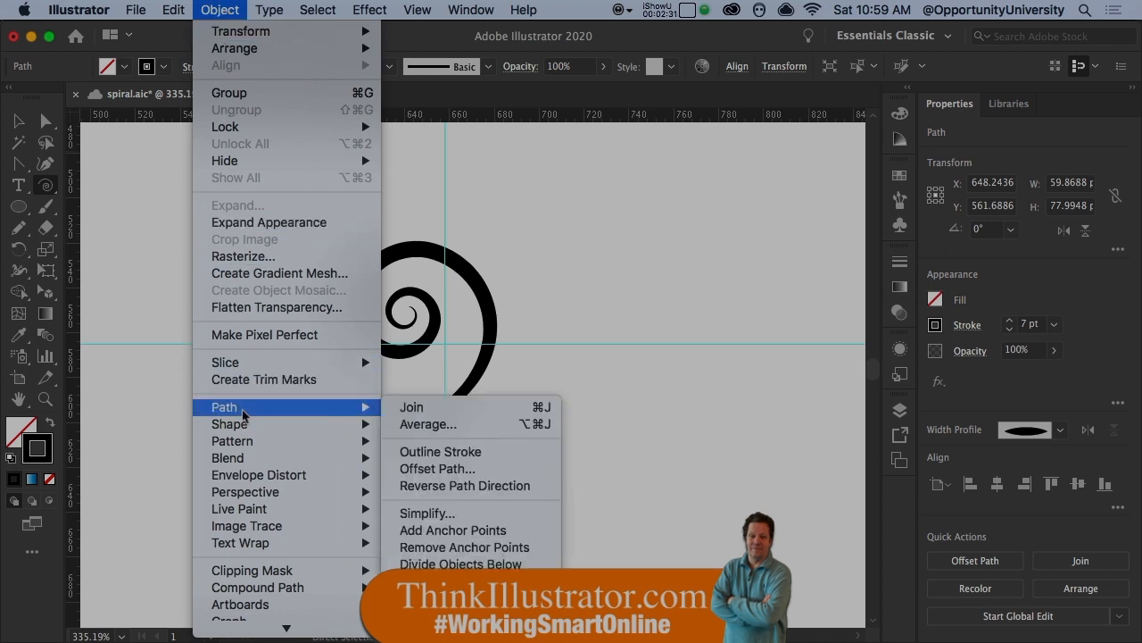
click(438, 452)
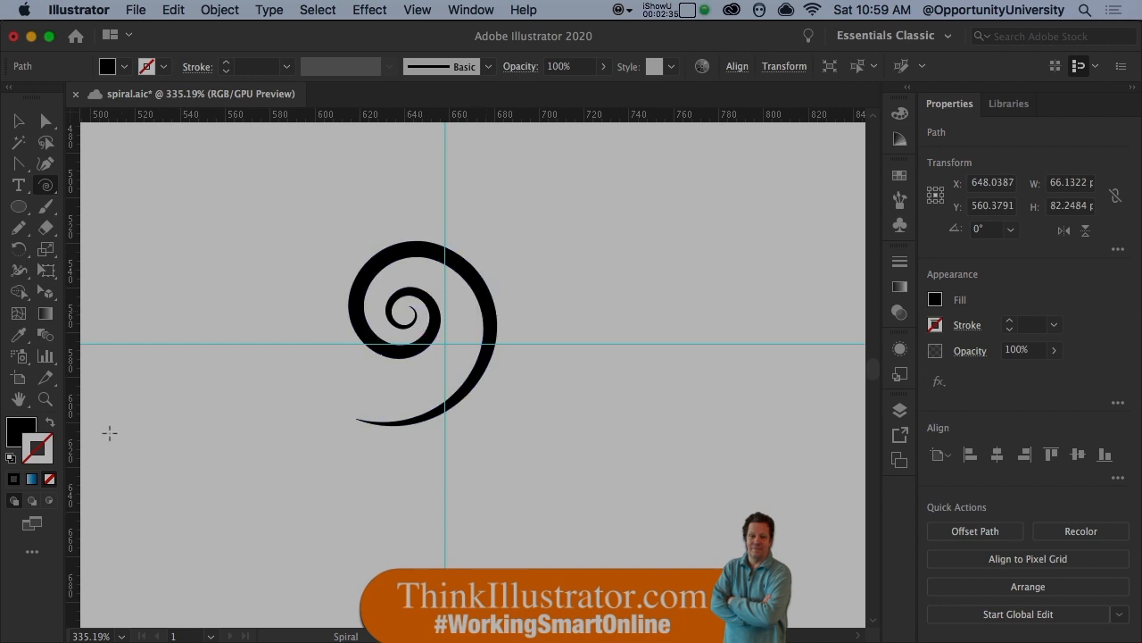
- Fill the outlined spiral with green 27D613
key(x)
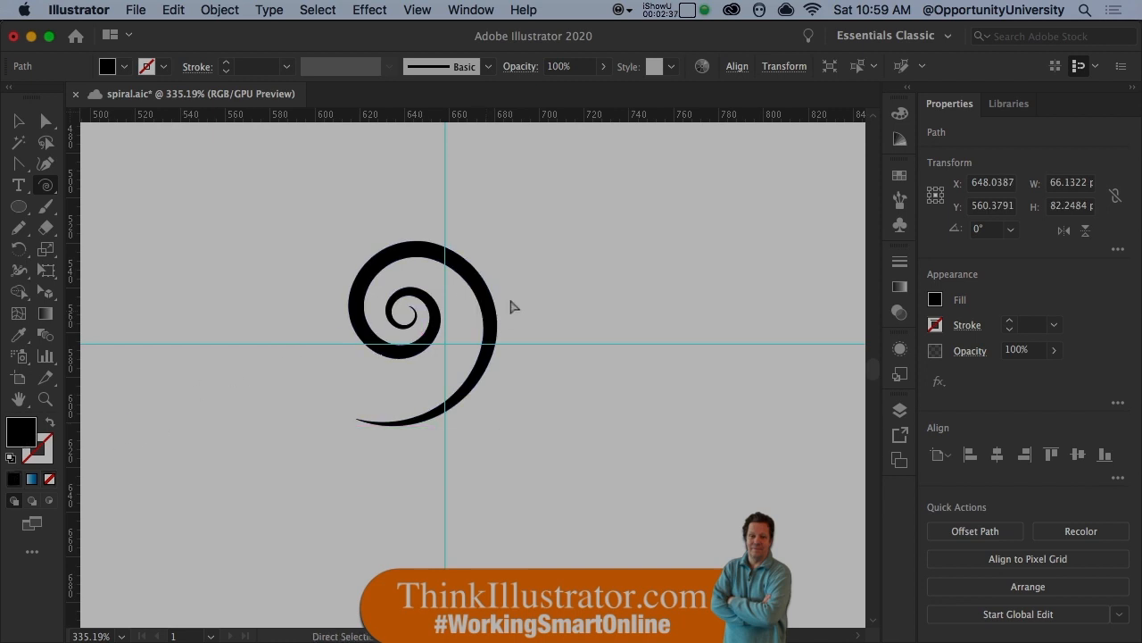
key(super+h)
double_click(24, 436)
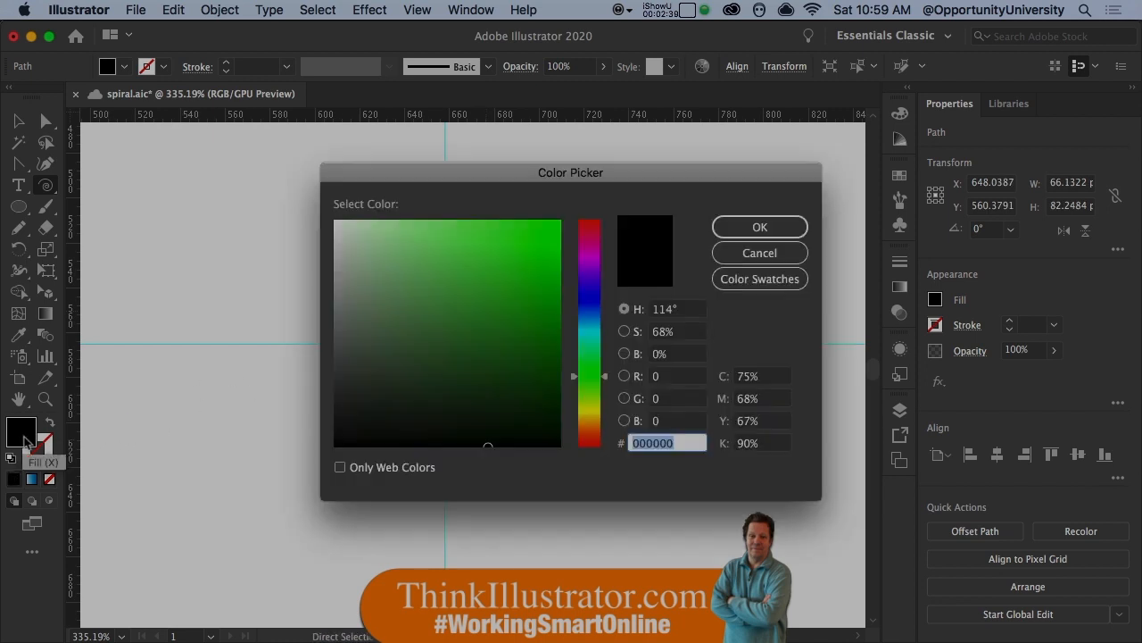
click(539, 255)
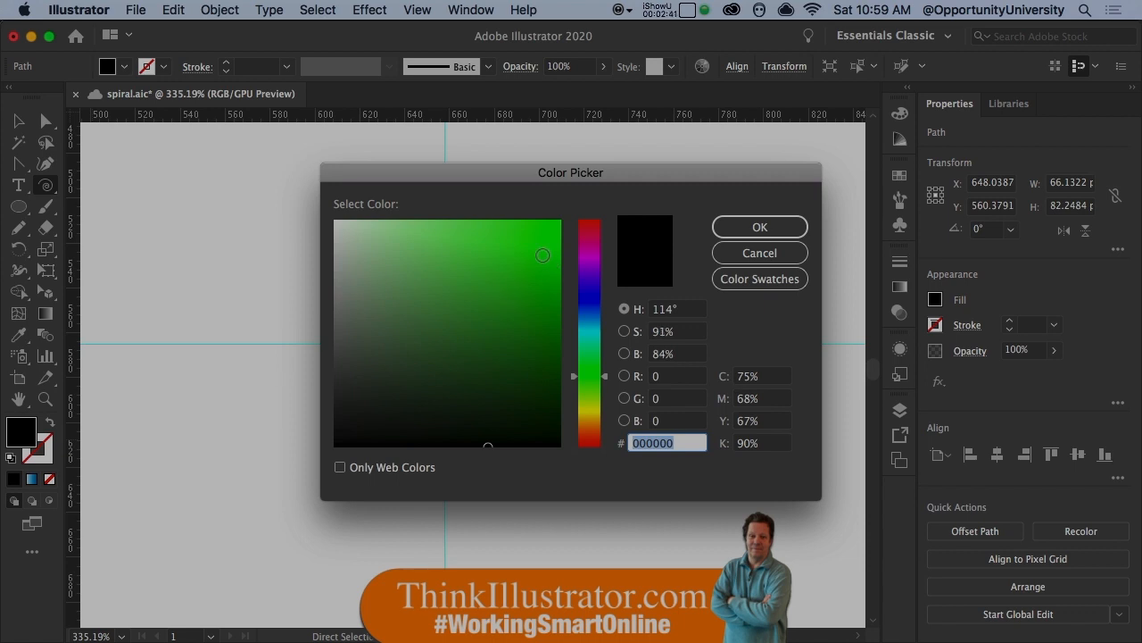
click(759, 227)
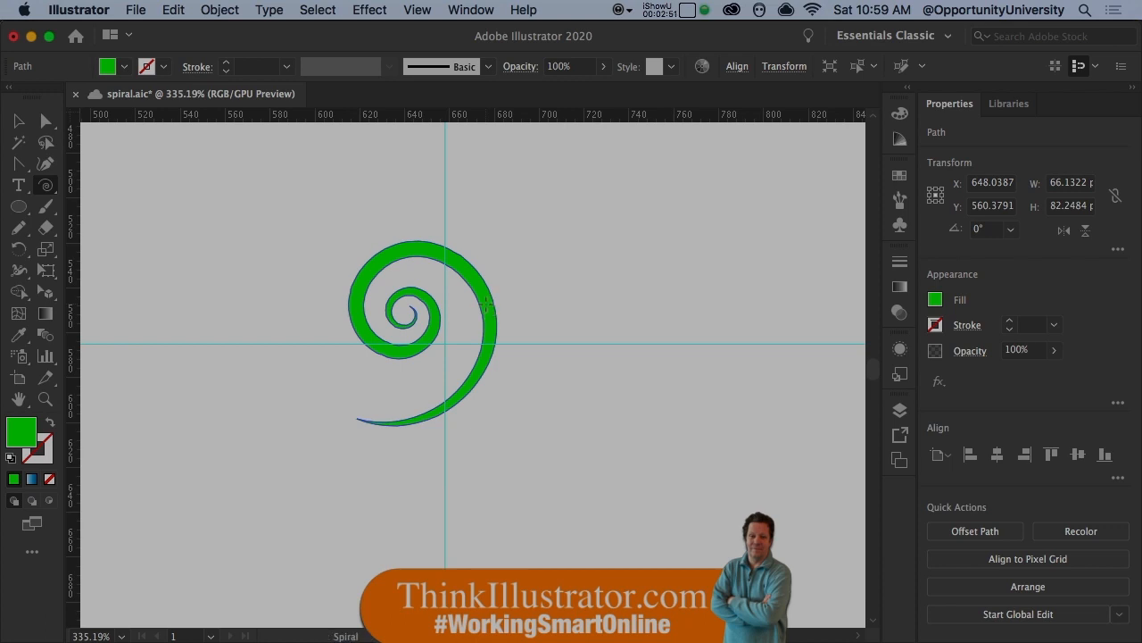
- Try drawing a second spiral about 55 by 61 px beside the green one and undo it
drag(557, 259, 605, 331)
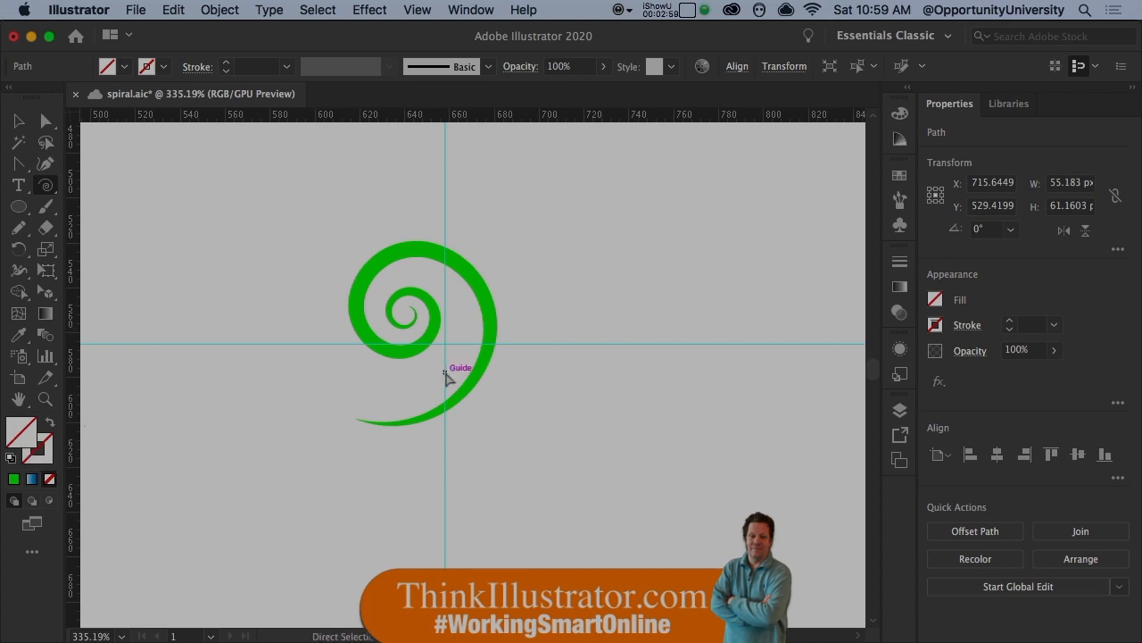
key(super+z)
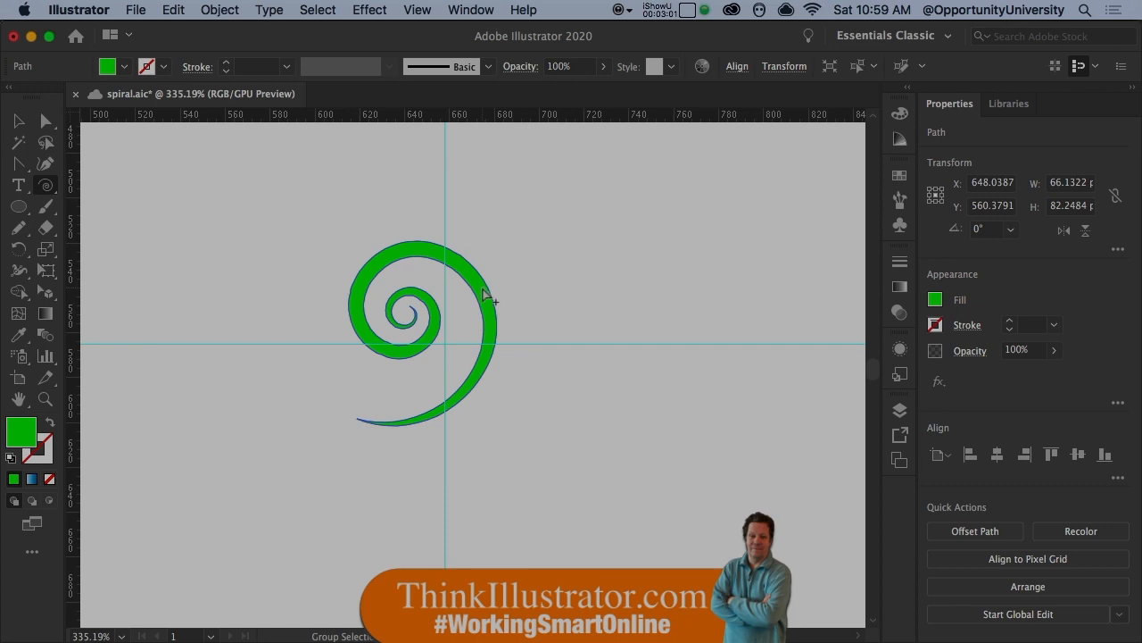
- Create a copy of the green spiral scaled to about 30% over the large spiral's outer right curve
alt+super+click(483, 288)
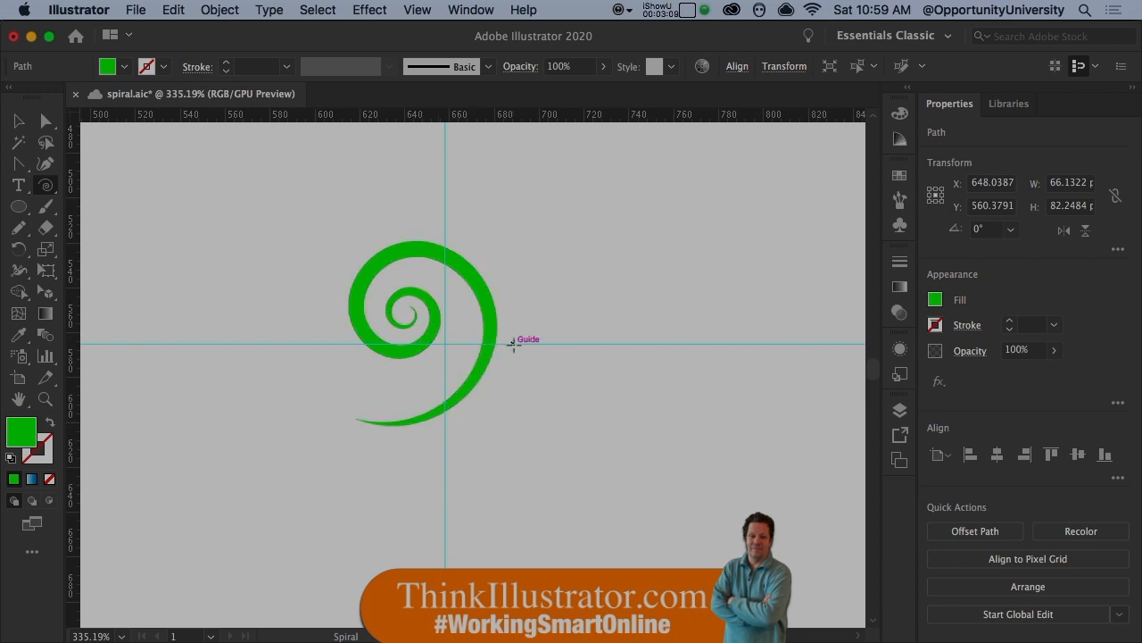
key(s)
drag(497, 327, 522, 346)
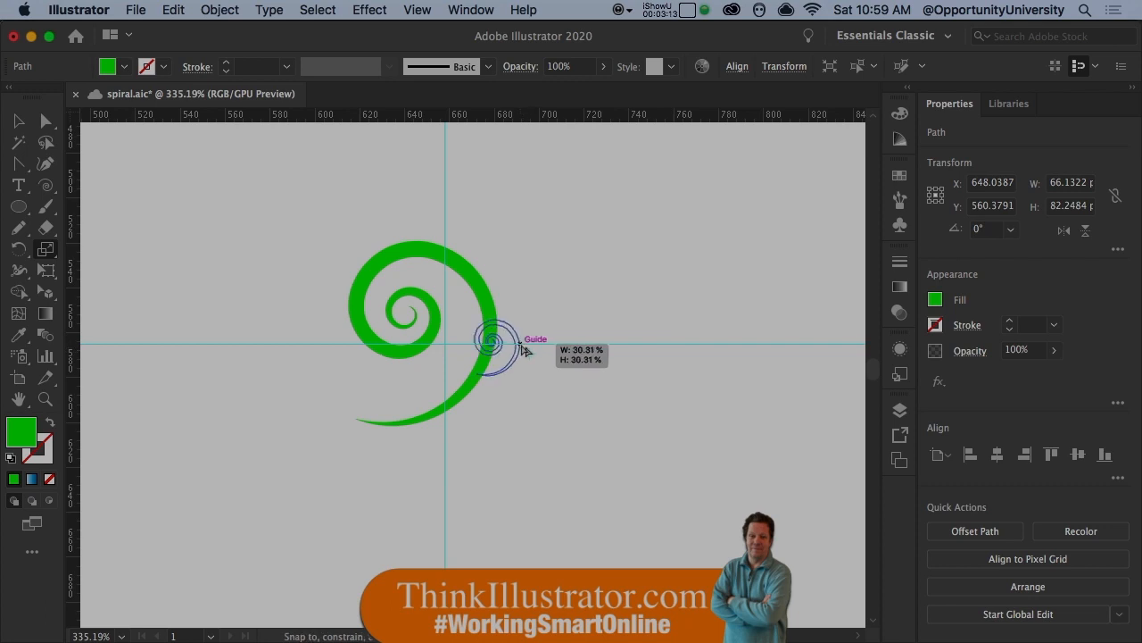
drag(523, 349, 523, 345)
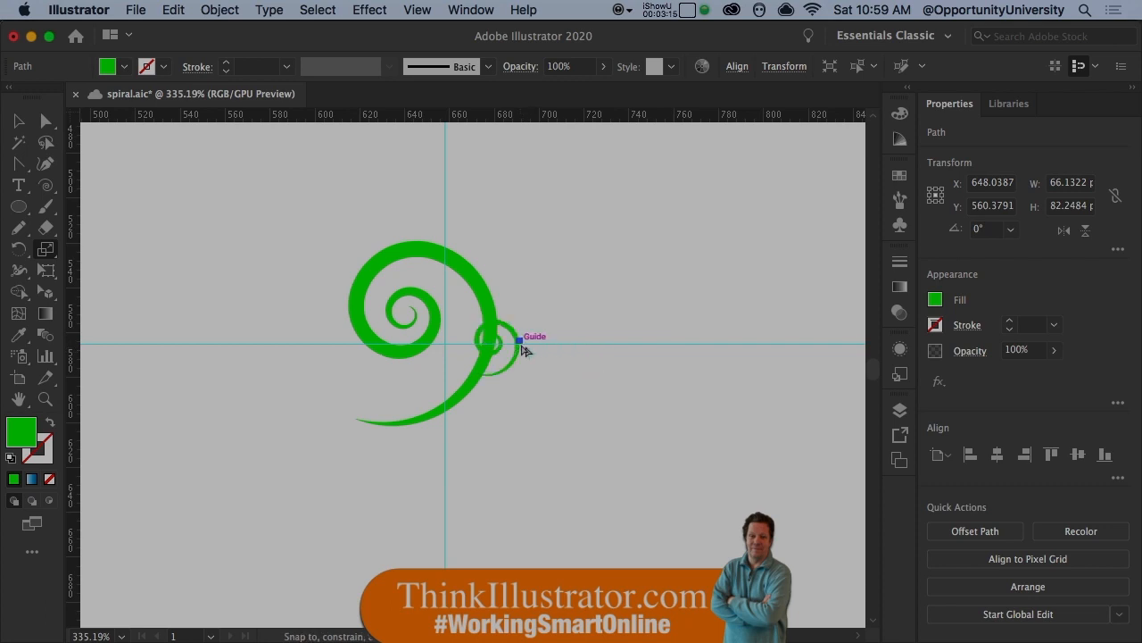
- Try to move the small spiral by its outer edge and undo the resulting anchor point shifts
key(a)
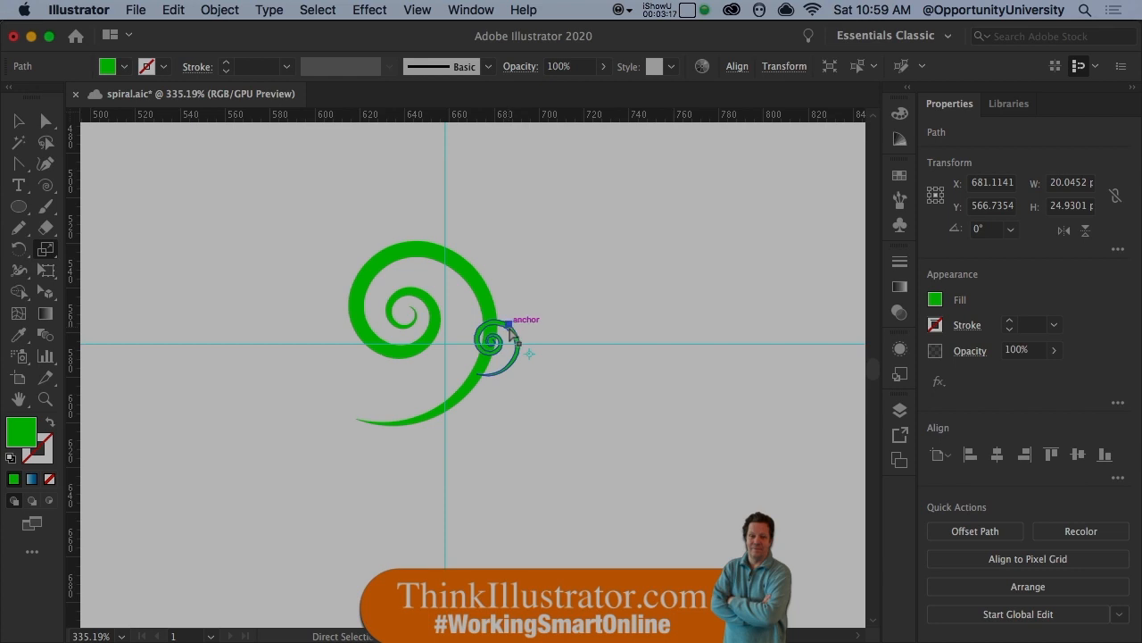
drag(511, 328, 501, 304)
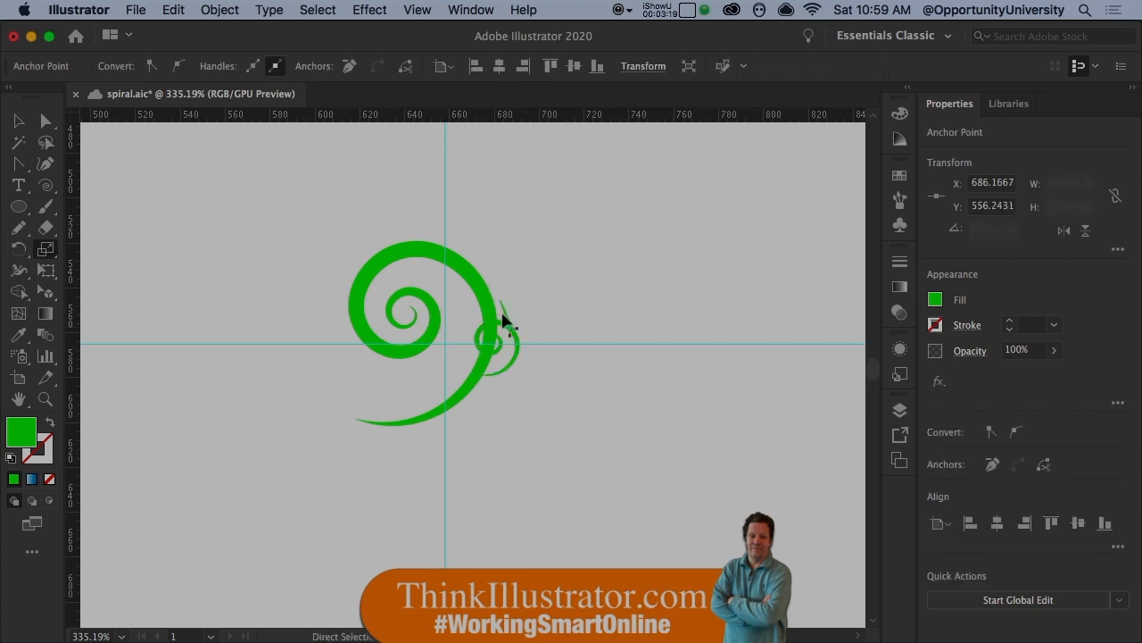
key(super+z)
key(space)
key(super+space)
super+click(387, 286)
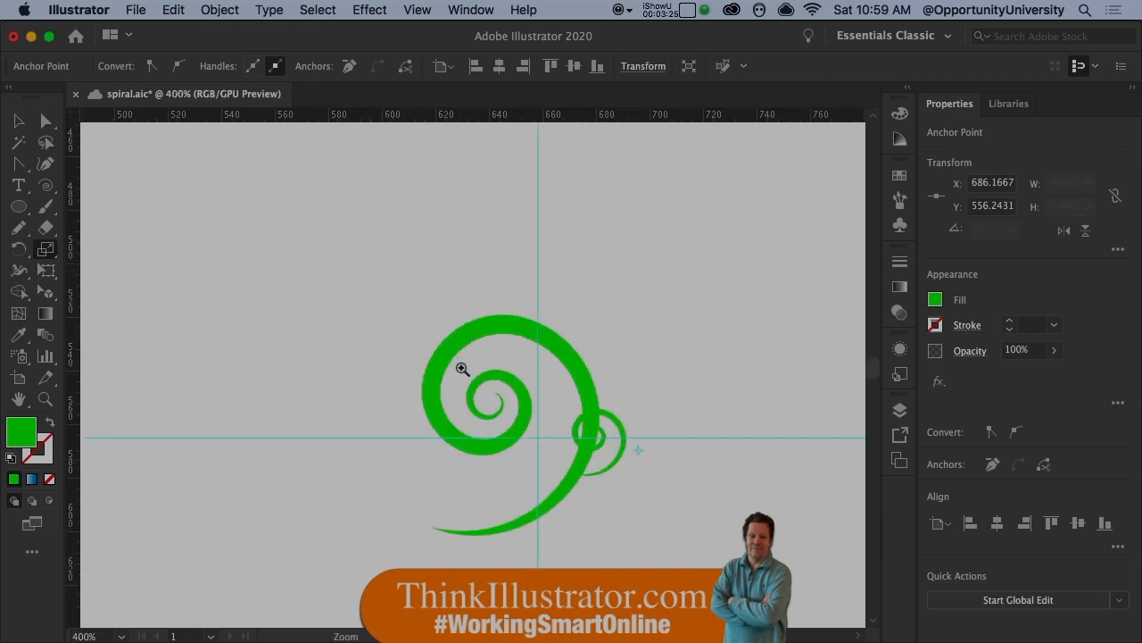
super+click(462, 365)
super+click(479, 402)
drag(531, 421, 415, 341)
mouse_move(627, 385)
mouse_down()
mouse_move(596, 331)
mouse_move(612, 373)
mouse_up()
key(super+z)
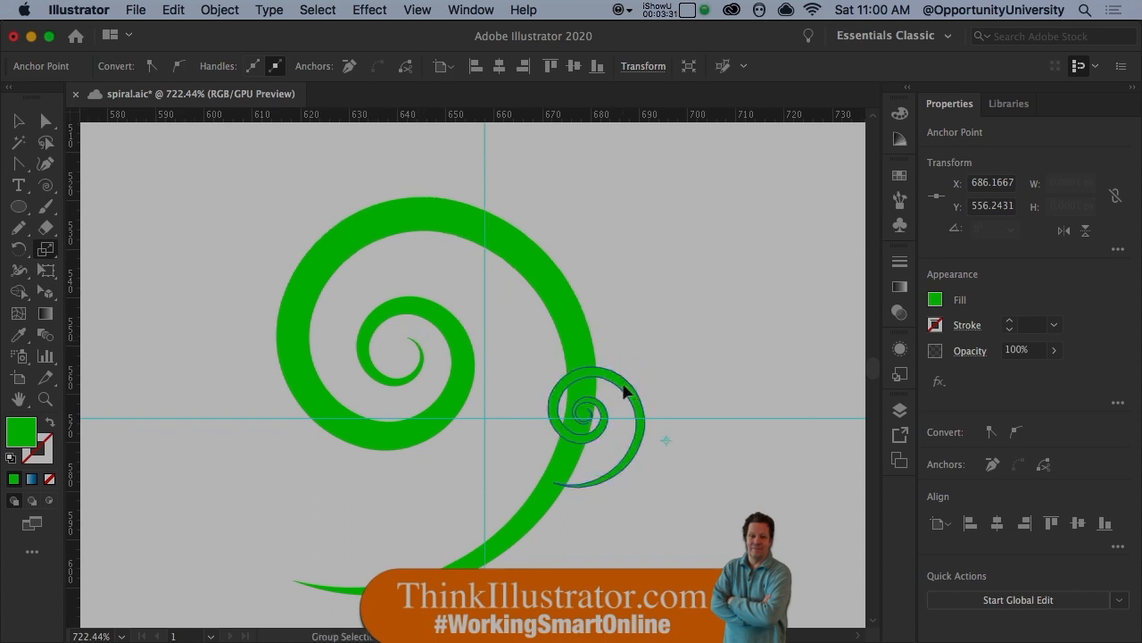
- Move the whole small spiral so its tail rests on the upper curve of the large spiral
click(627, 389)
drag(627, 389, 484, 126)
drag(517, 175, 513, 207)
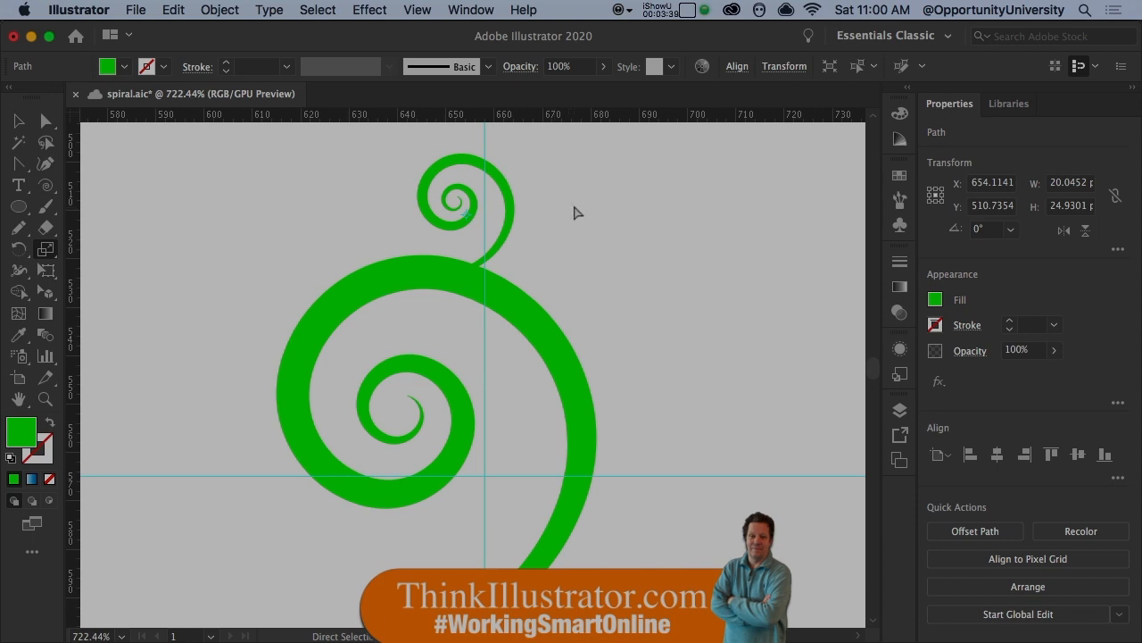
- Unite the large and small spirals into a compound shape with Pathfinder
click(477, 13)
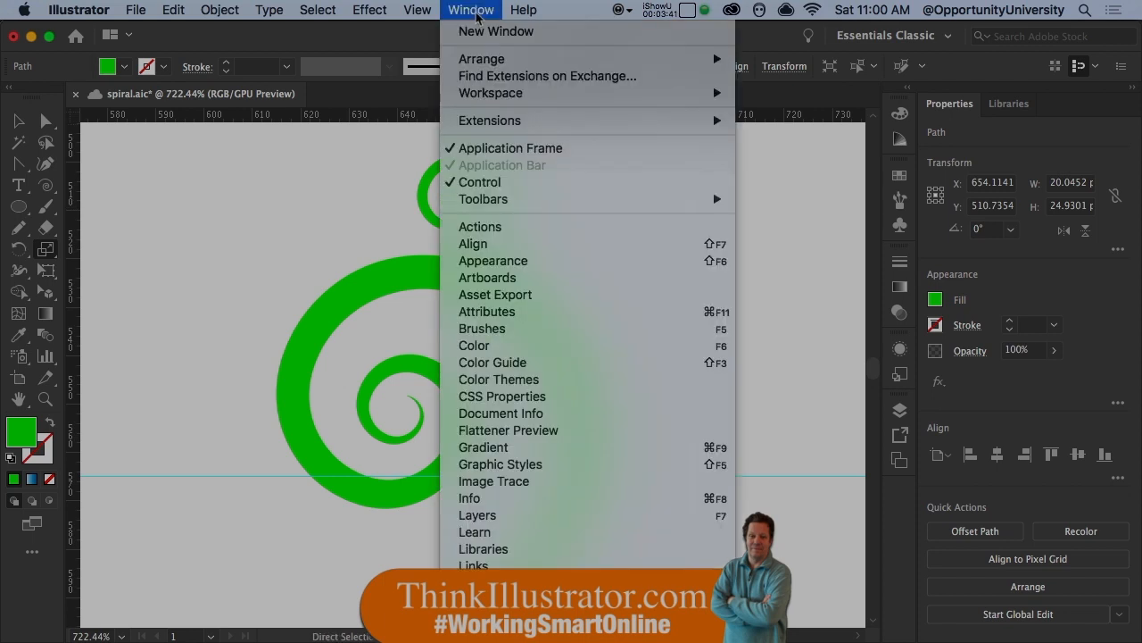
mouse_move(525, 634)
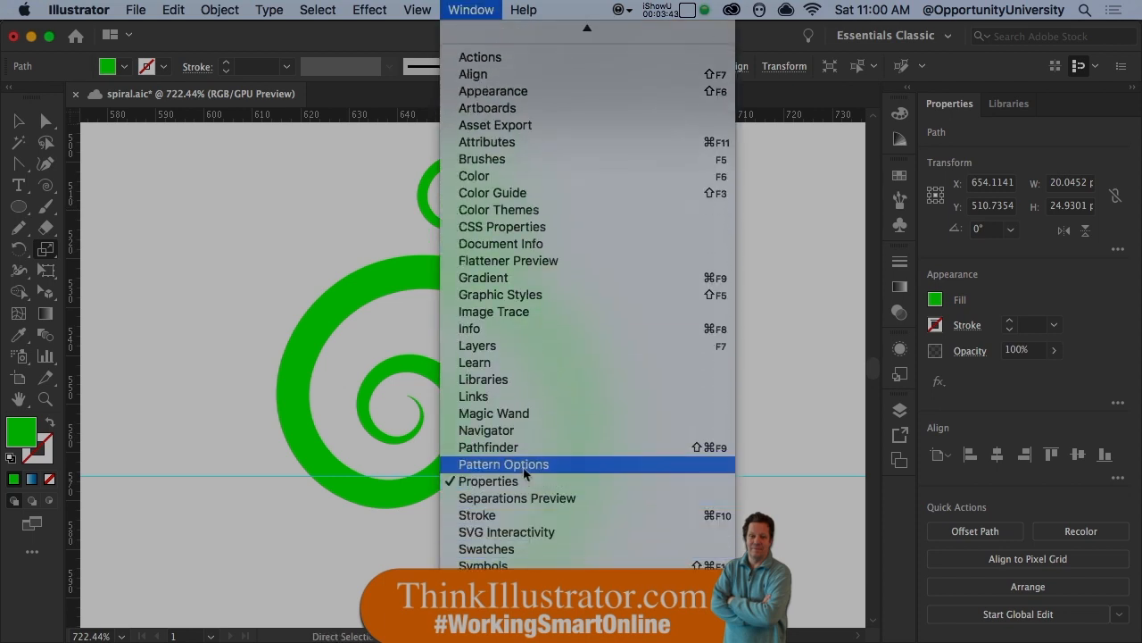
click(524, 447)
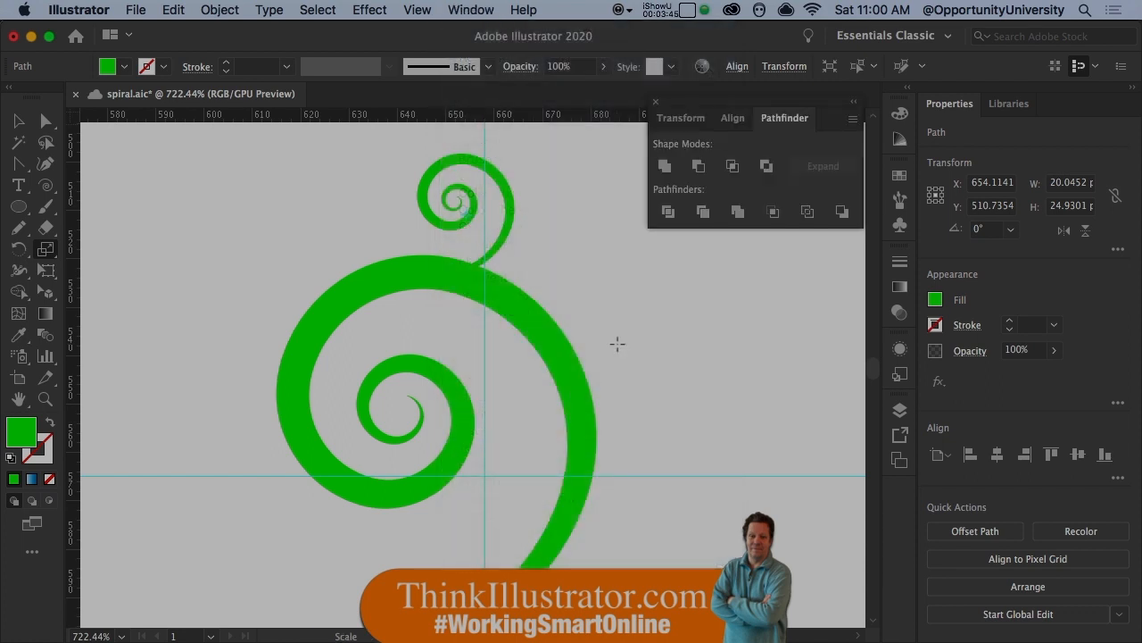
click(665, 170)
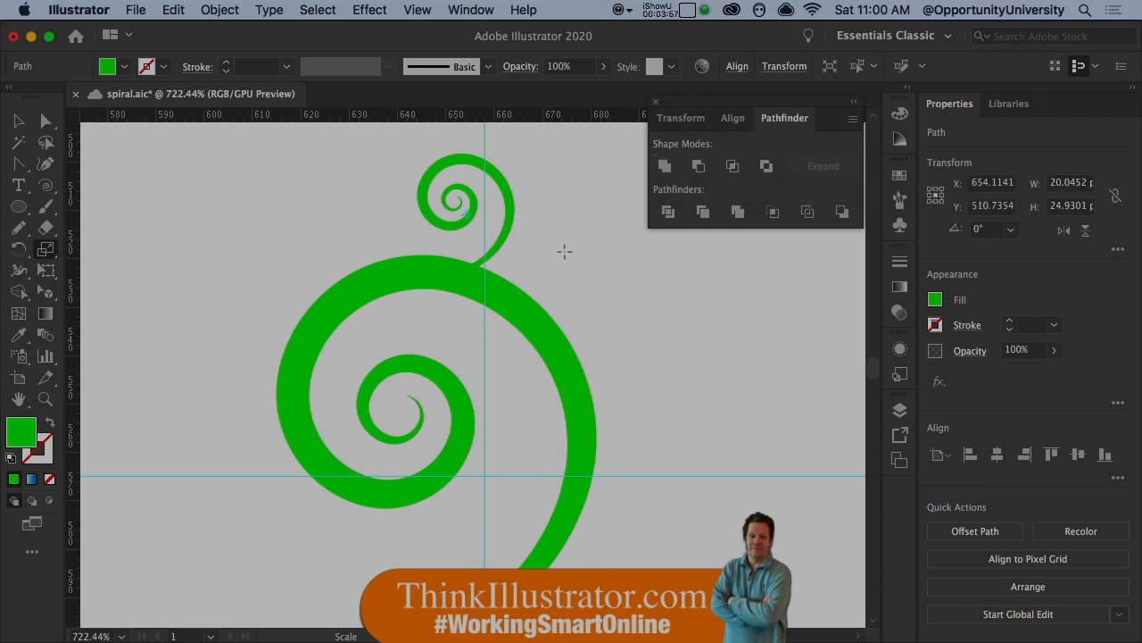
key(super+a)
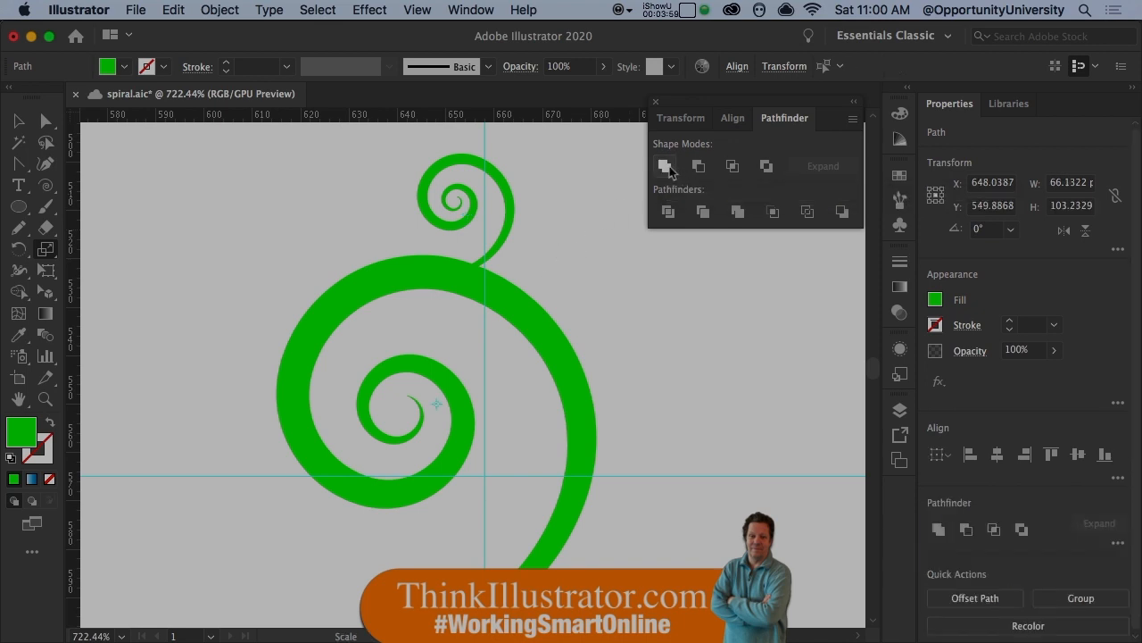
alt+click(666, 167)
- Move the small spiral inside the compound shape to the upper right shoulder of the large spiral
key(a)
click(525, 250)
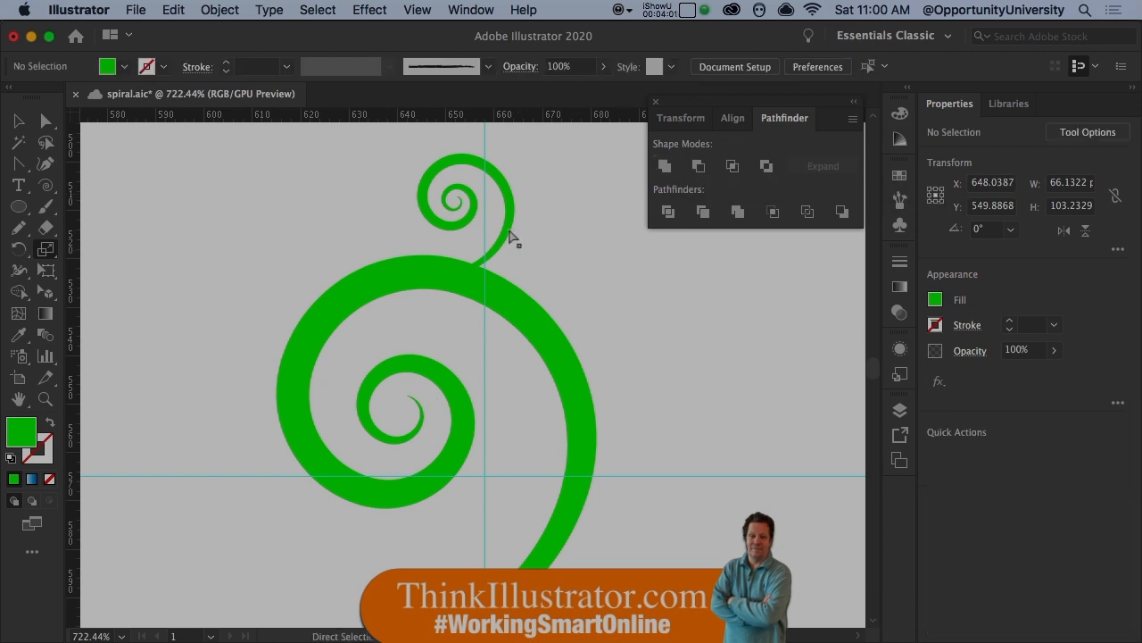
click(509, 229)
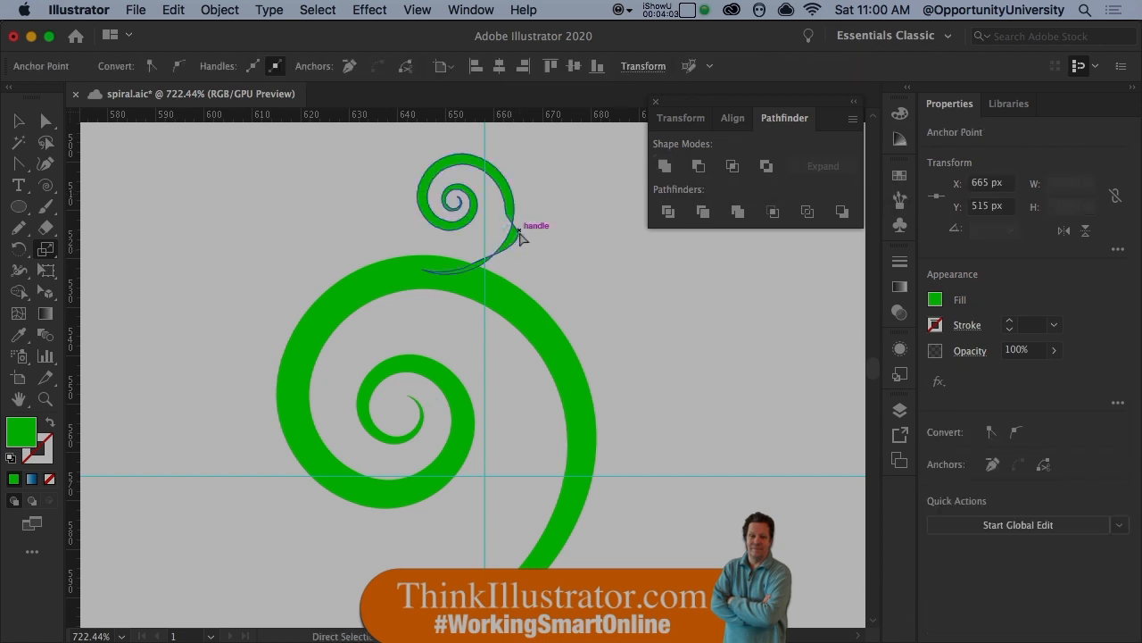
drag(513, 203, 600, 244)
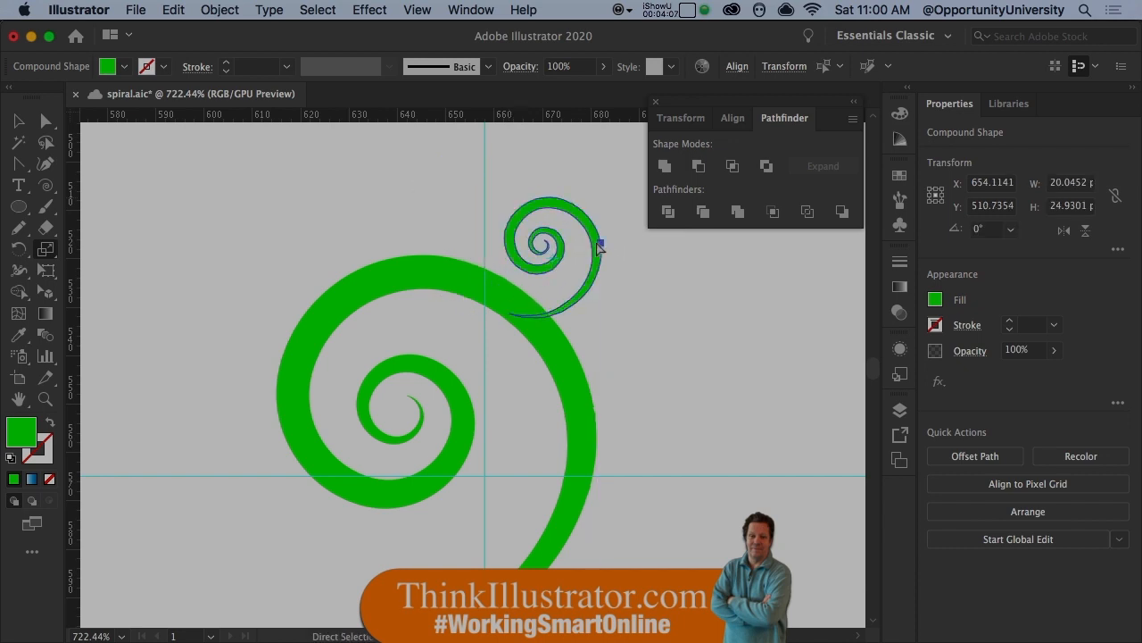
- Change the fill of the spiral compound shape to dark blue, hex 1128CE
key(s)
double_click(23, 434)
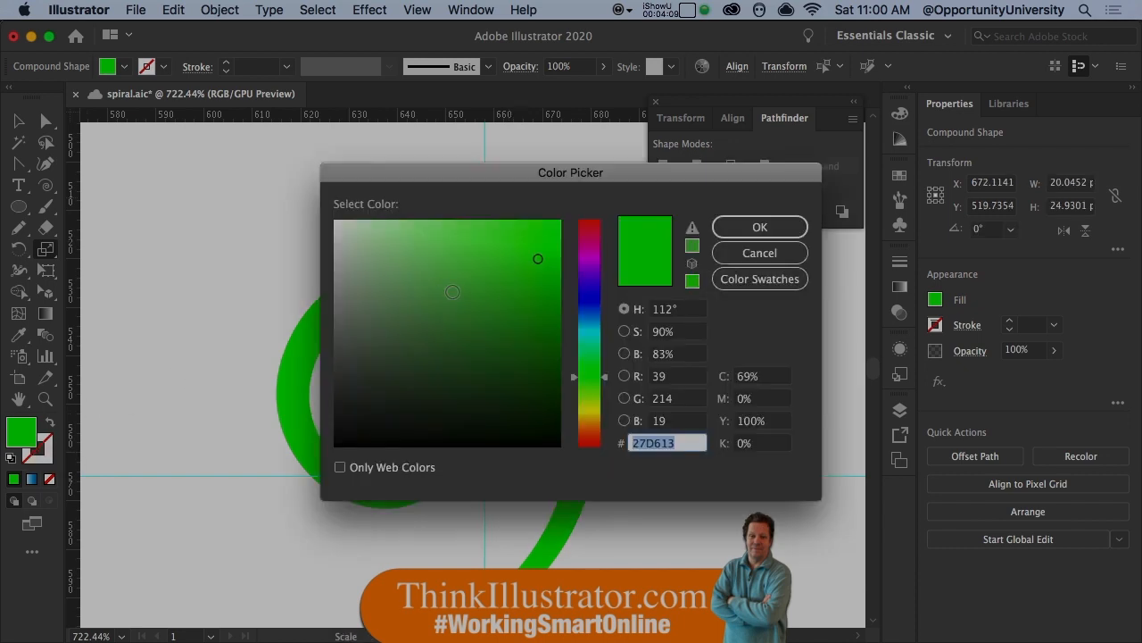
click(536, 323)
click(589, 301)
click(542, 262)
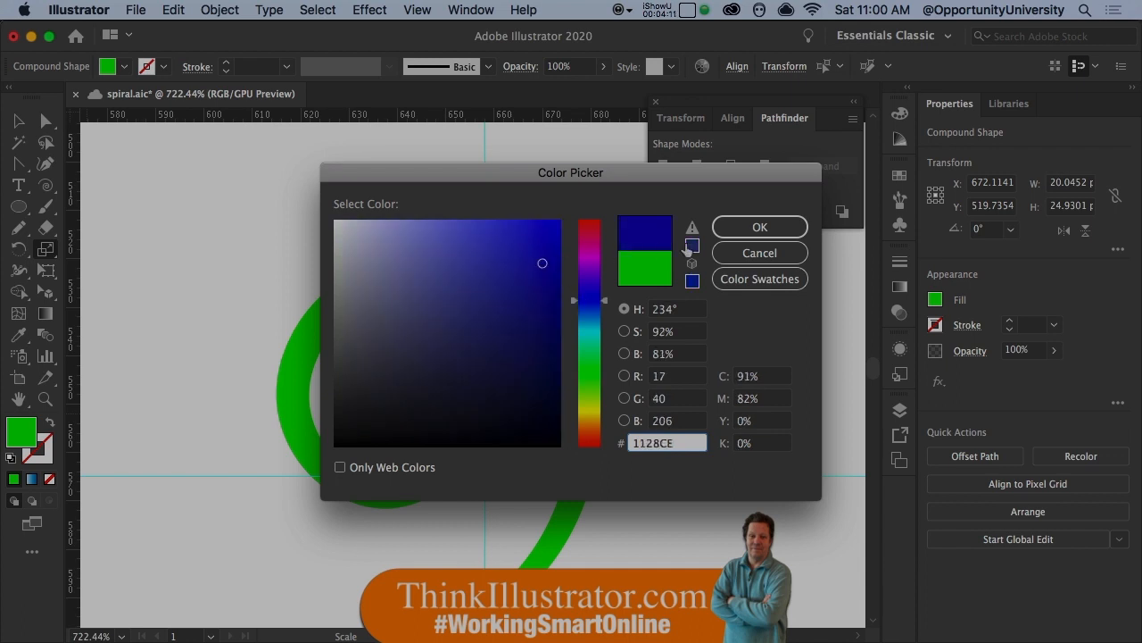
click(750, 228)
click(665, 302)
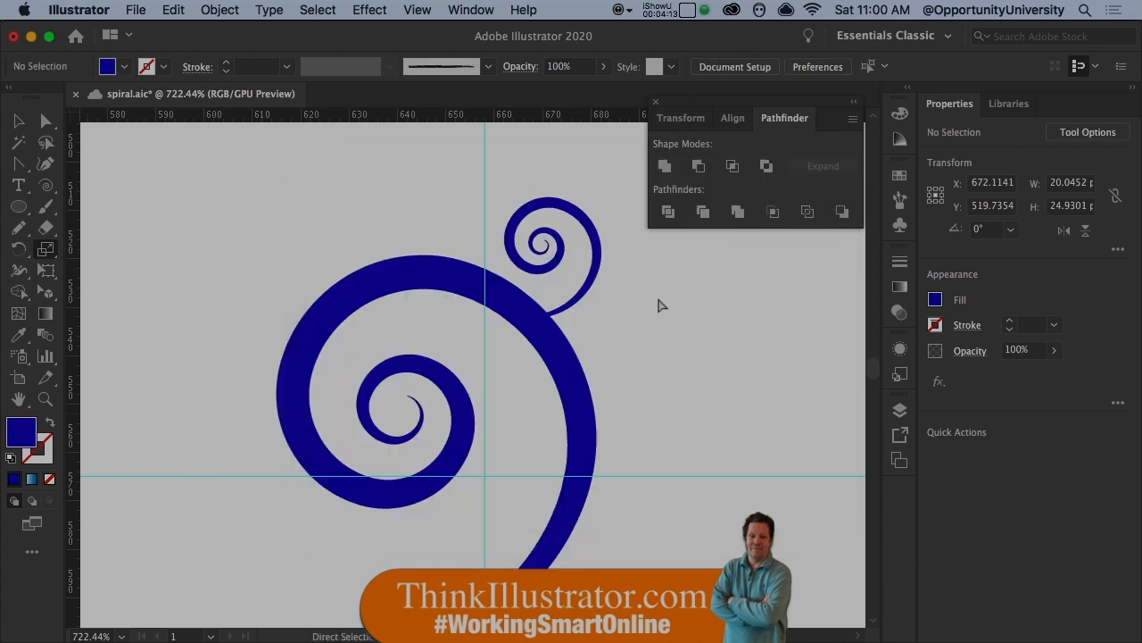
- Rotate a copy of the small spiral 45° clockwise around the centre of the large spiral
drag(583, 339, 546, 300)
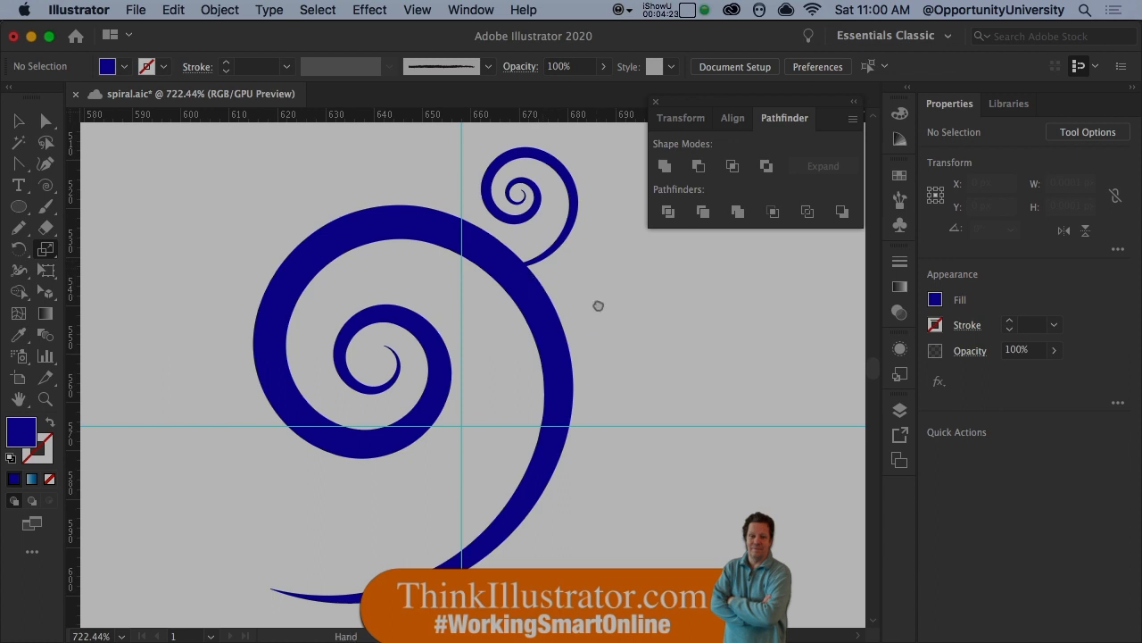
drag(598, 305, 630, 315)
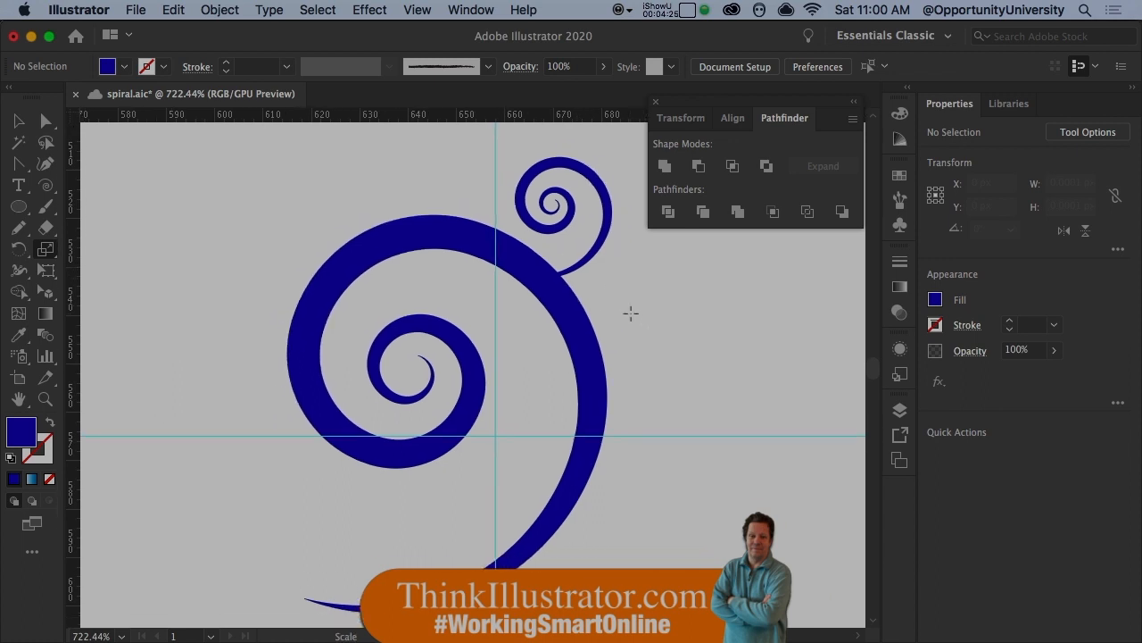
key(super+minus)
key(super+minus)
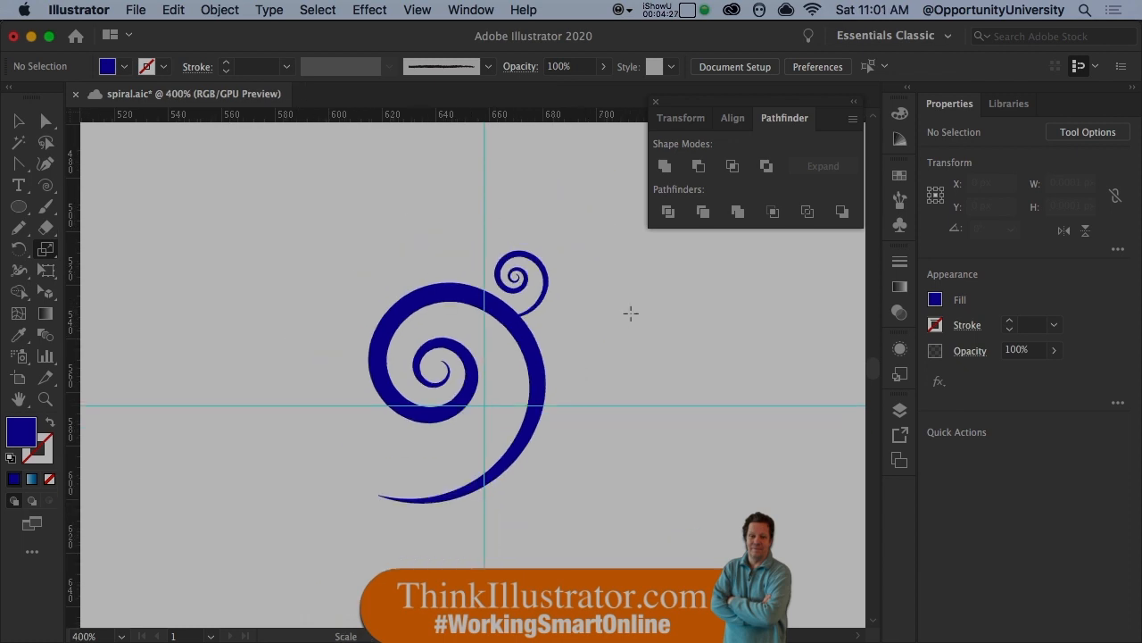
super+click(547, 301)
key(r)
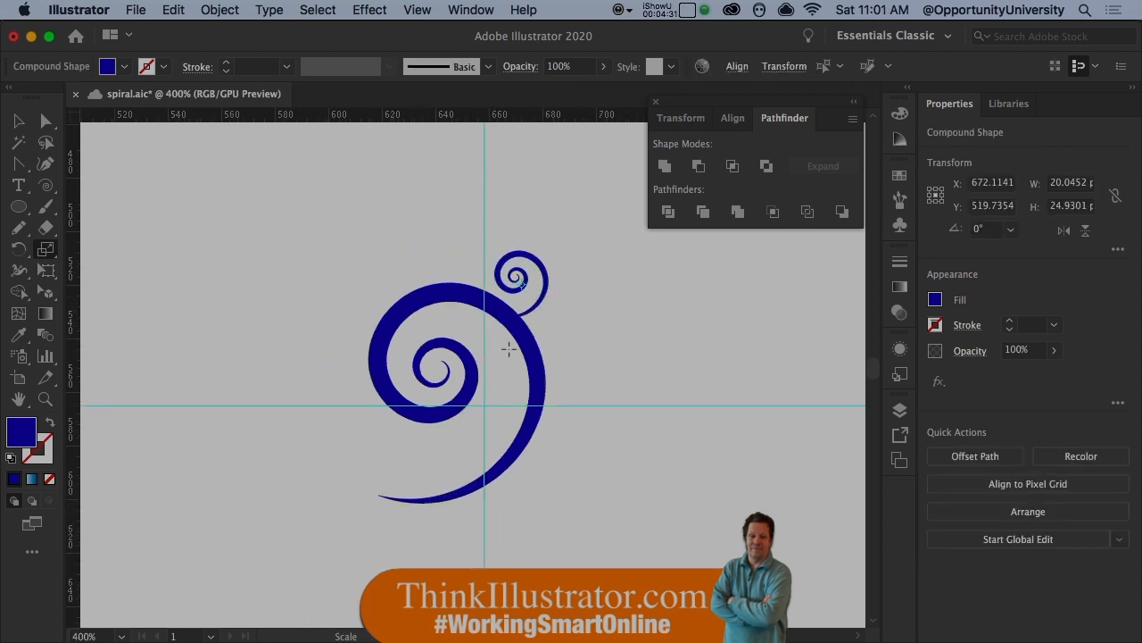
click(446, 379)
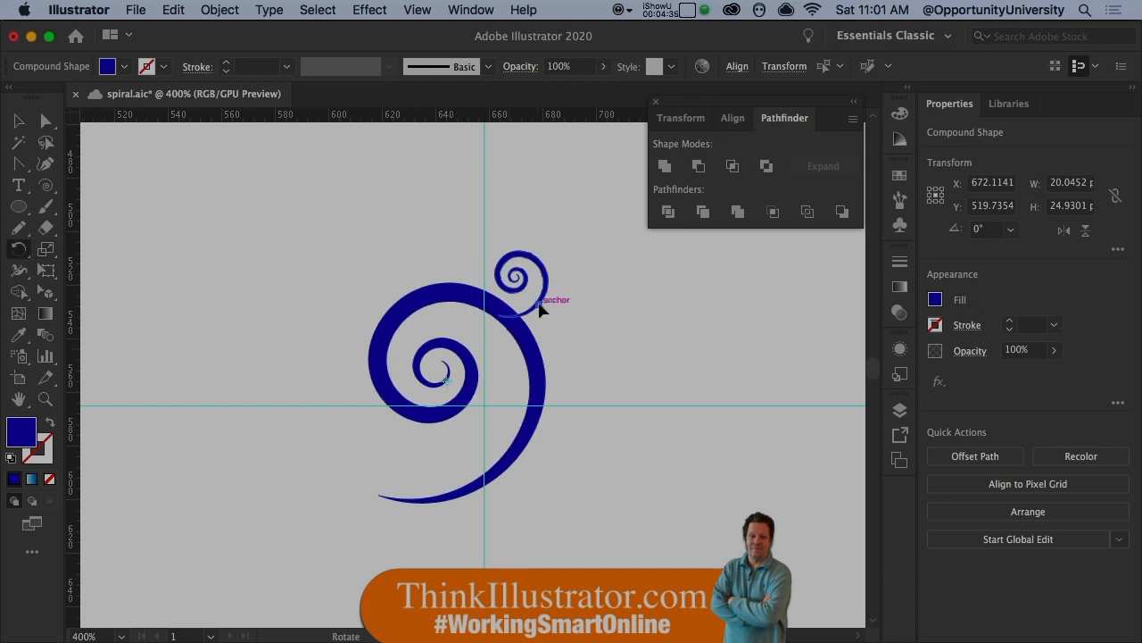
drag(539, 308, 573, 358)
- Repeat the rotated copy until eight small spirals surround the large spiral
key(super+d)
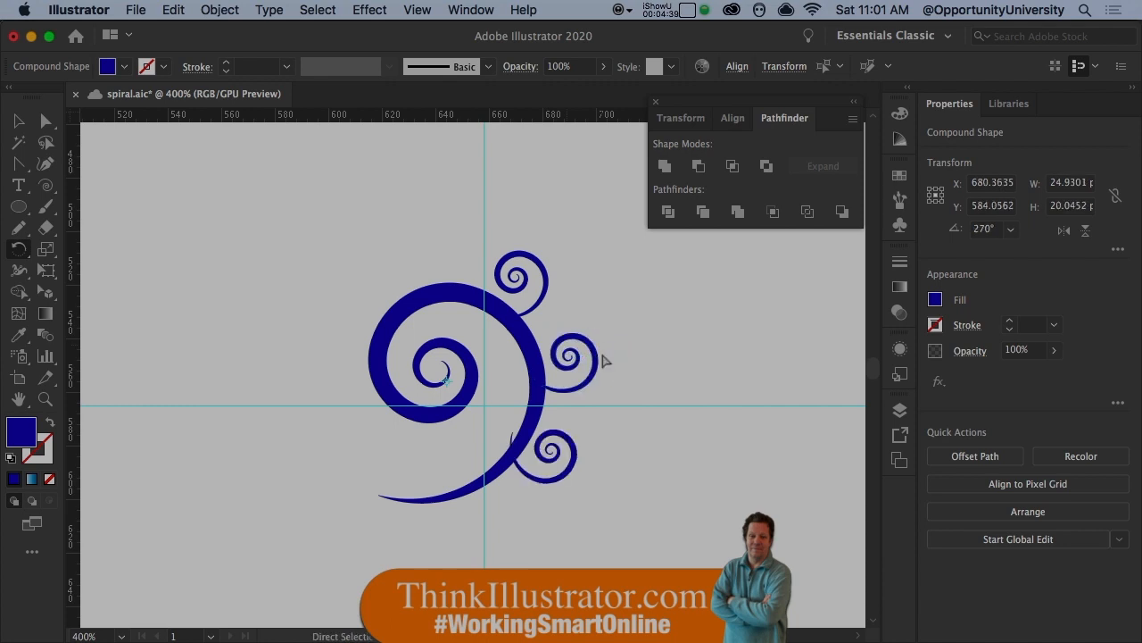
key(super+d)
key(super+d)
key(super+d)
key(super+d)
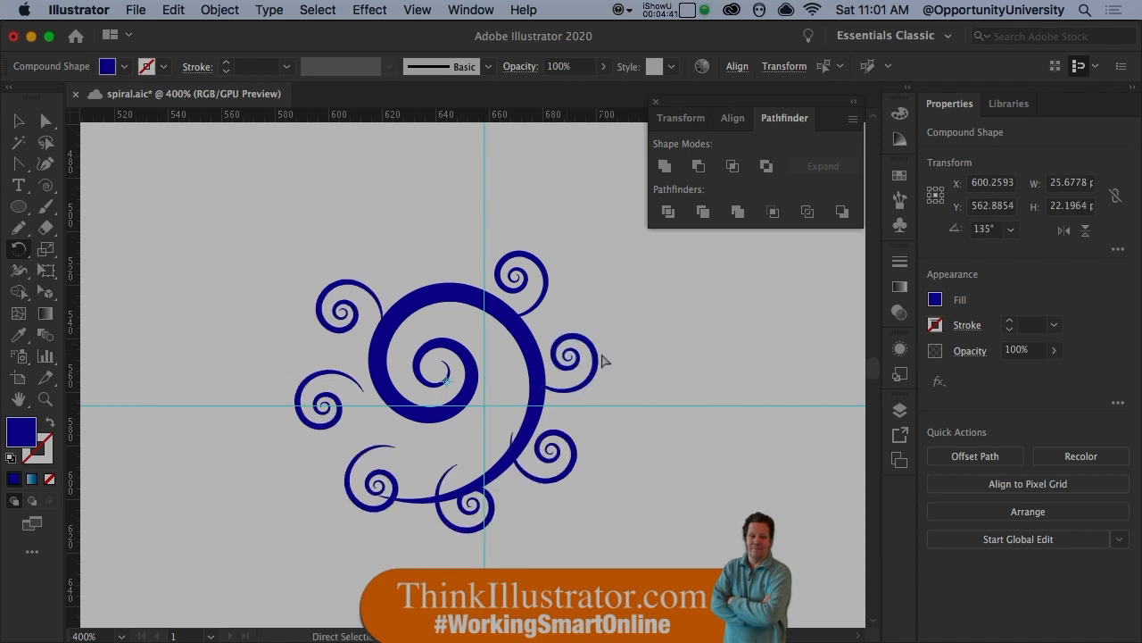
key(super+d)
click(692, 375)
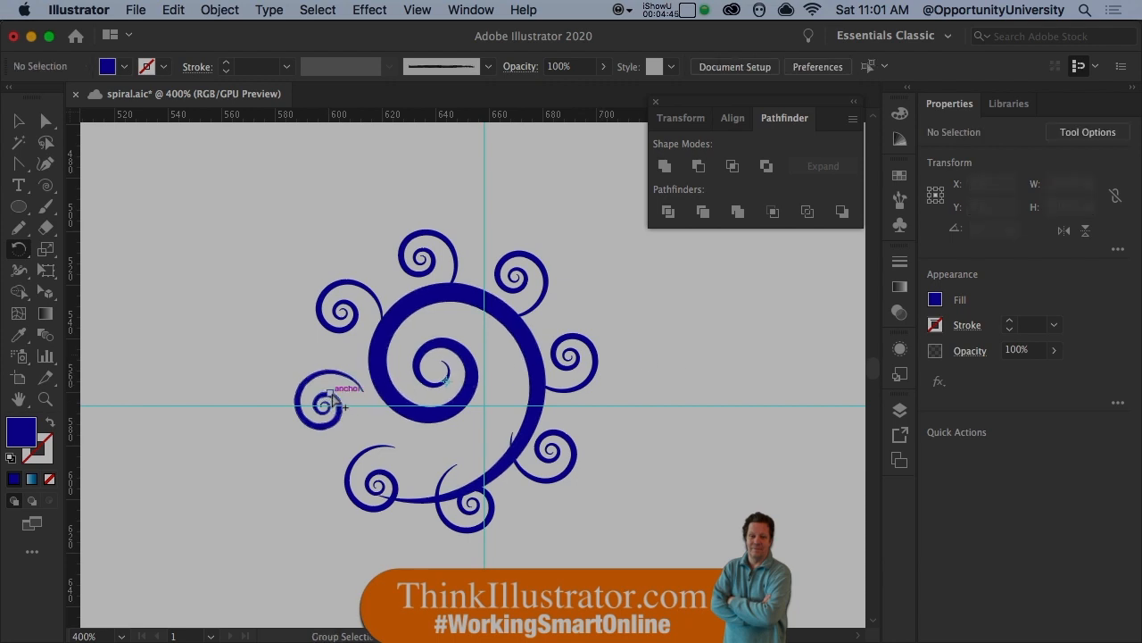
- Reposition the small spirals along the left, bottom and lower right so their tails meet the edge of the large spiral
drag(303, 386, 403, 471)
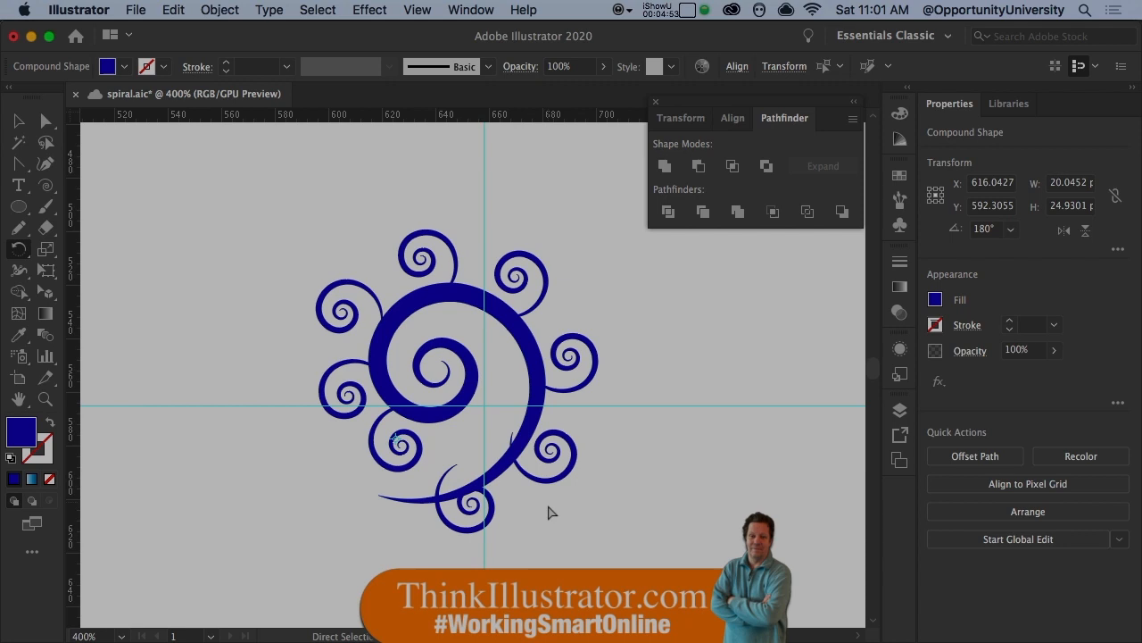
super+click(492, 522)
super+click(489, 525)
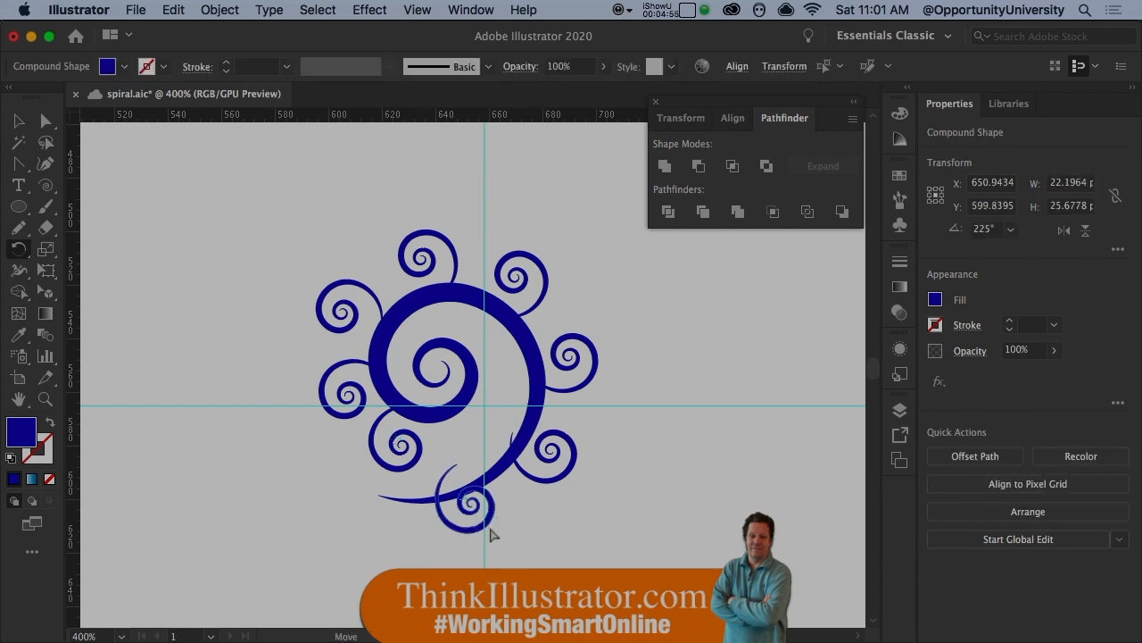
drag(492, 534, 503, 558)
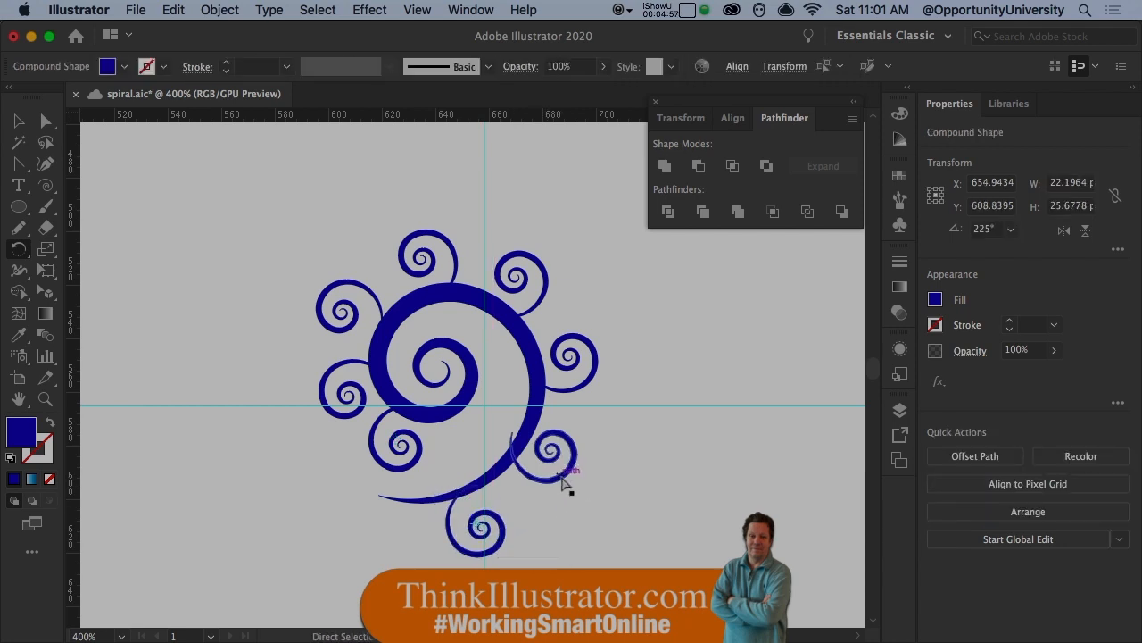
drag(562, 481, 569, 495)
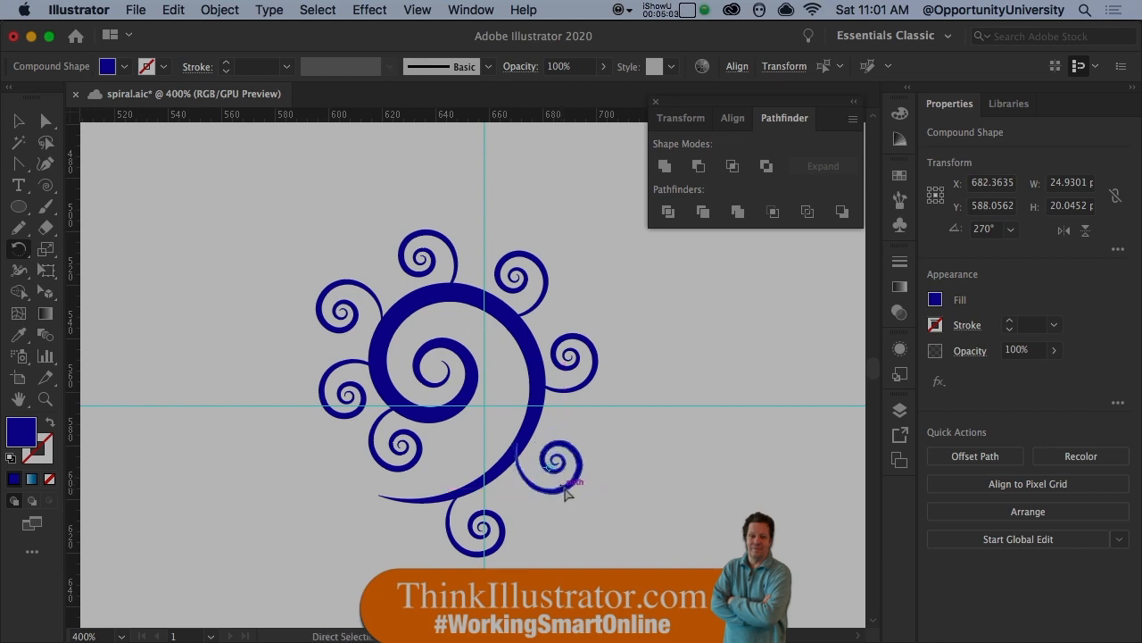
key(alt)
alt+click(568, 496)
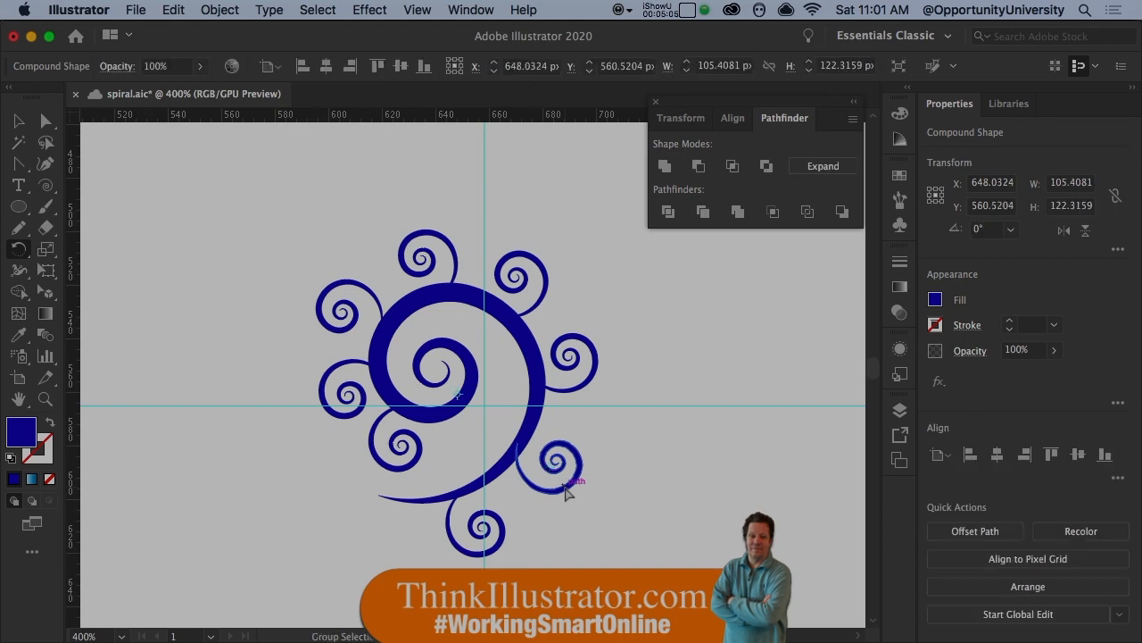
drag(564, 488, 598, 484)
key(super+z)
click(571, 489)
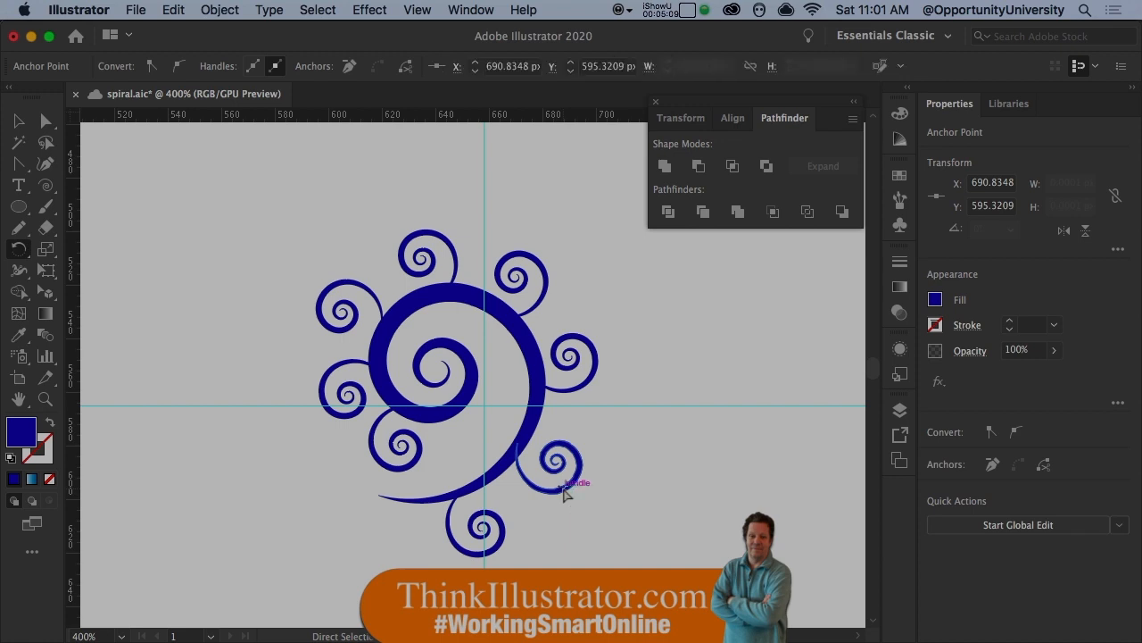
key(r)
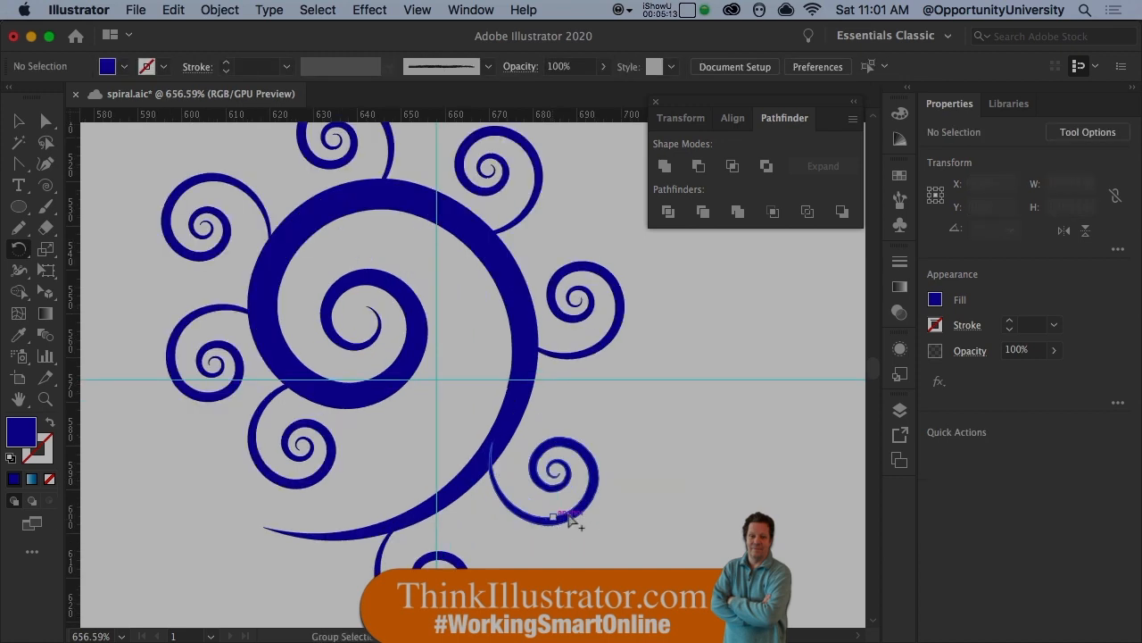
- Duplicate the lower right small spiral, rotate the copy to about 5° and attach its tail to the original's outer edge
alt+click(592, 482)
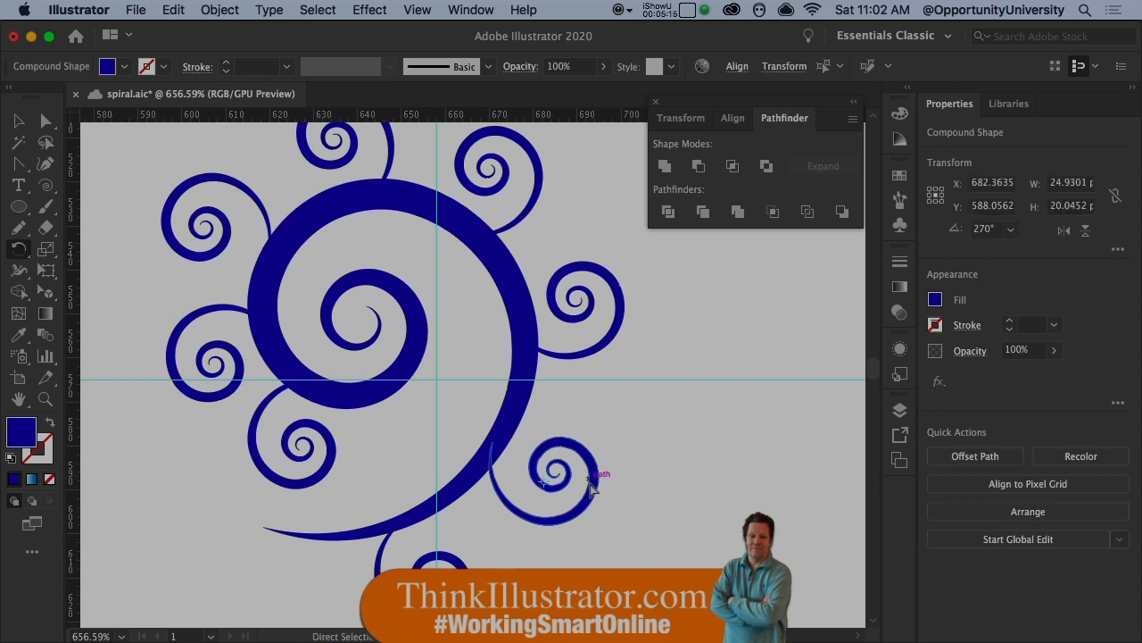
drag(590, 490, 694, 518)
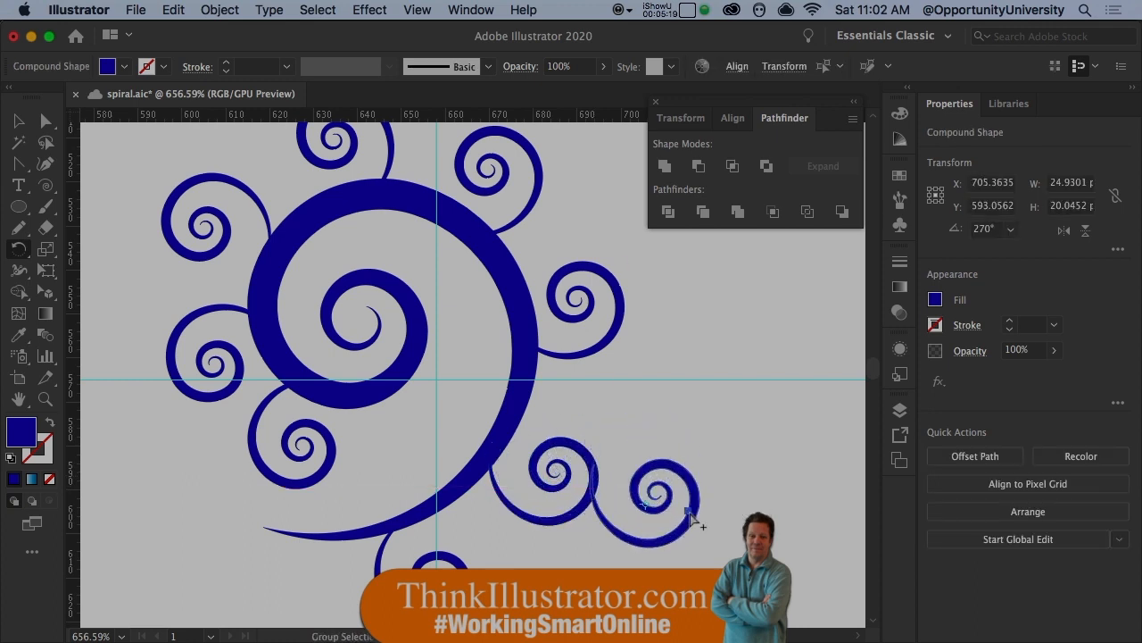
key(r)
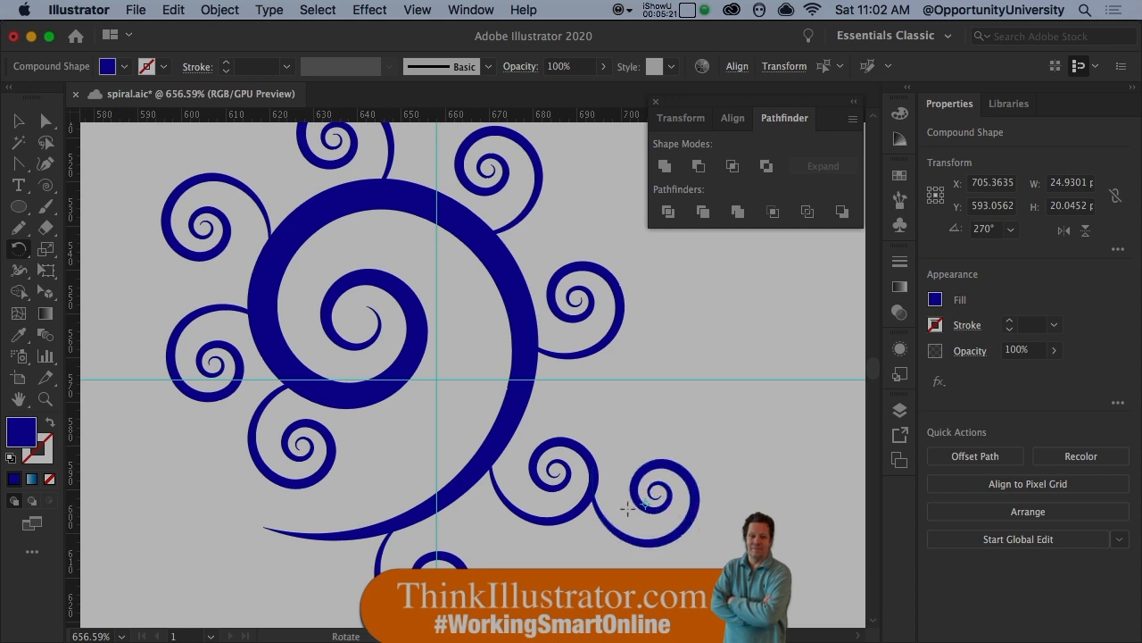
click(596, 476)
drag(705, 491, 608, 352)
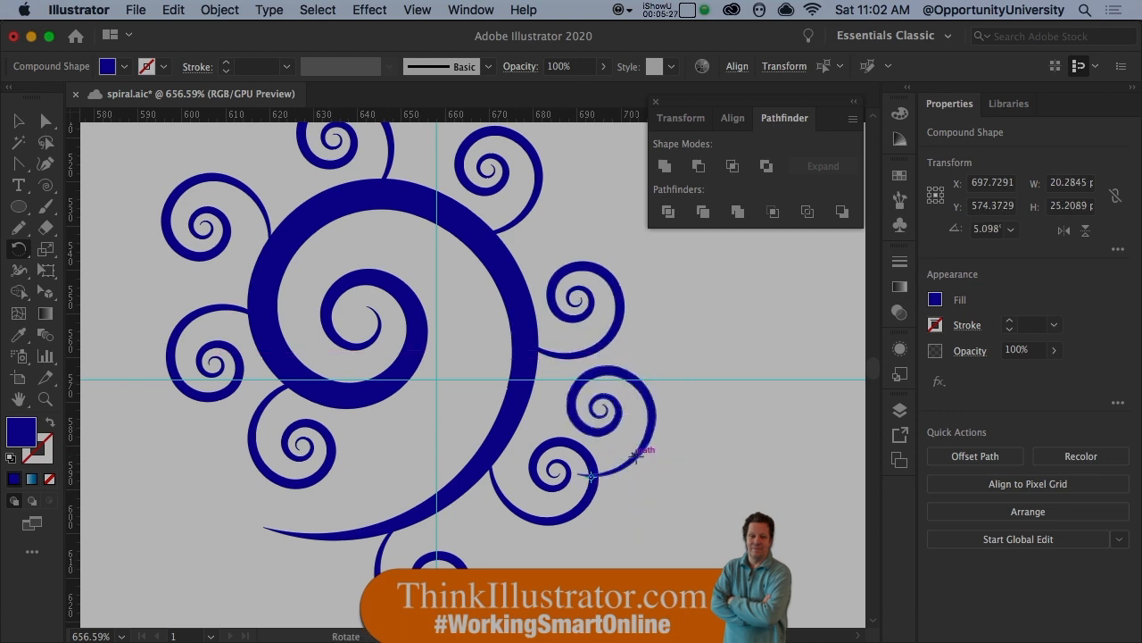
key(a)
drag(658, 429, 665, 419)
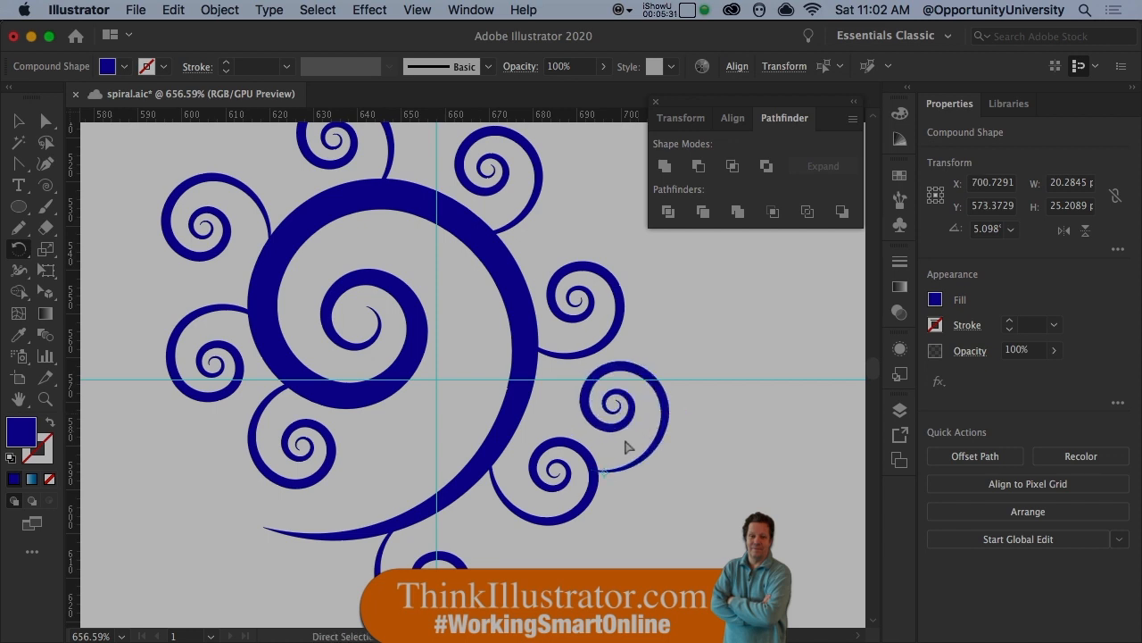
- Scale the duplicated spiral uniformly to 45% from the point where its tail meets the lower right spiral
key(r)
key(s)
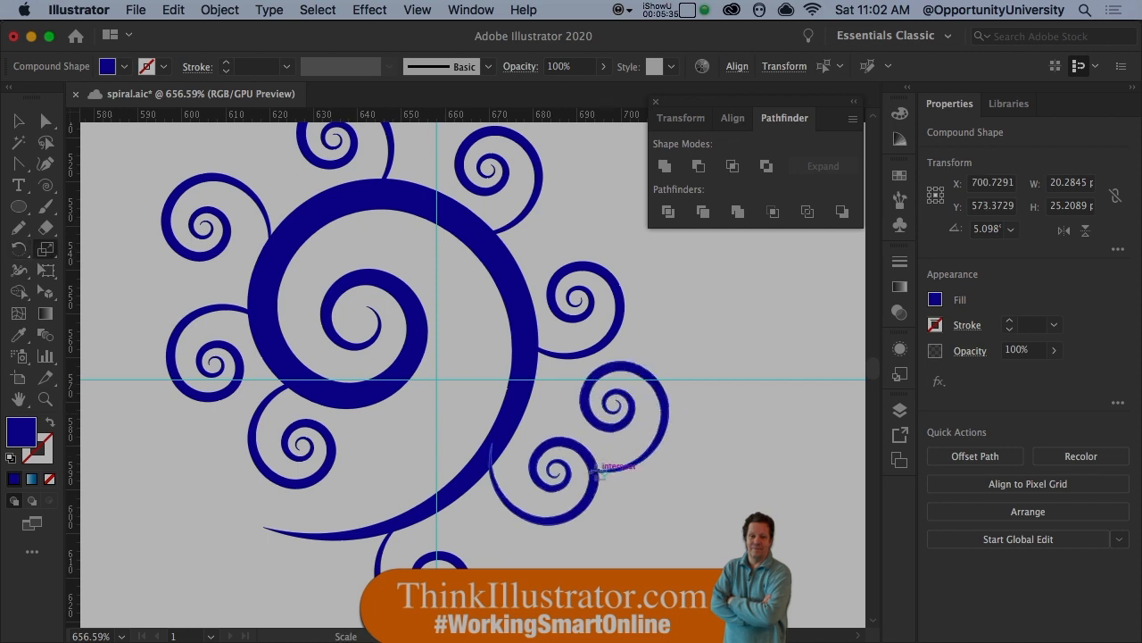
alt+click(600, 474)
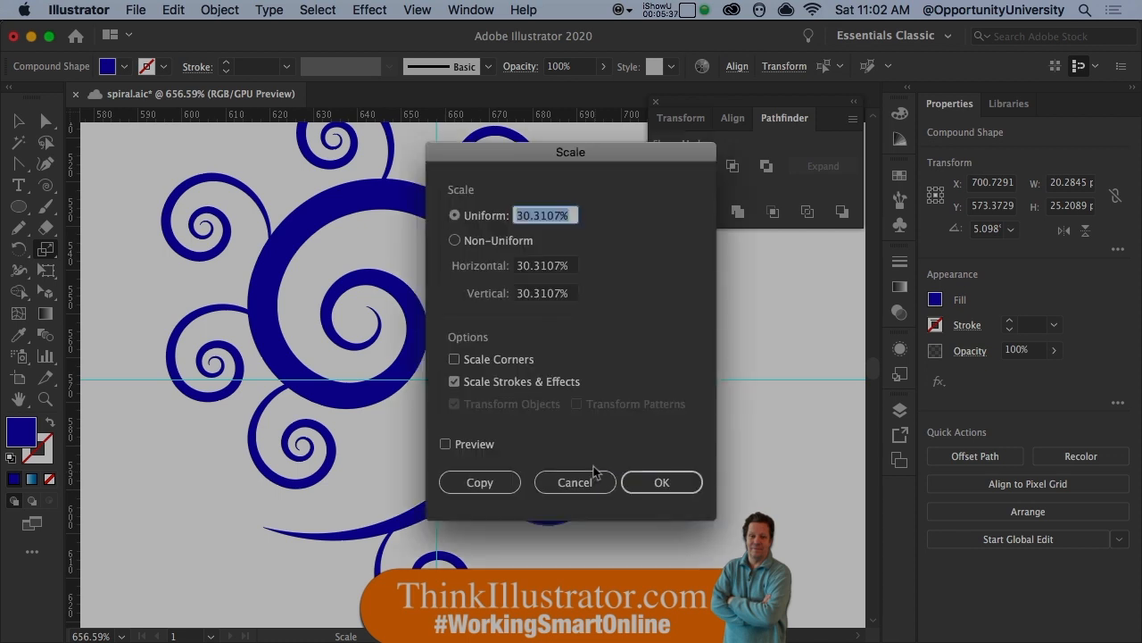
text(45)
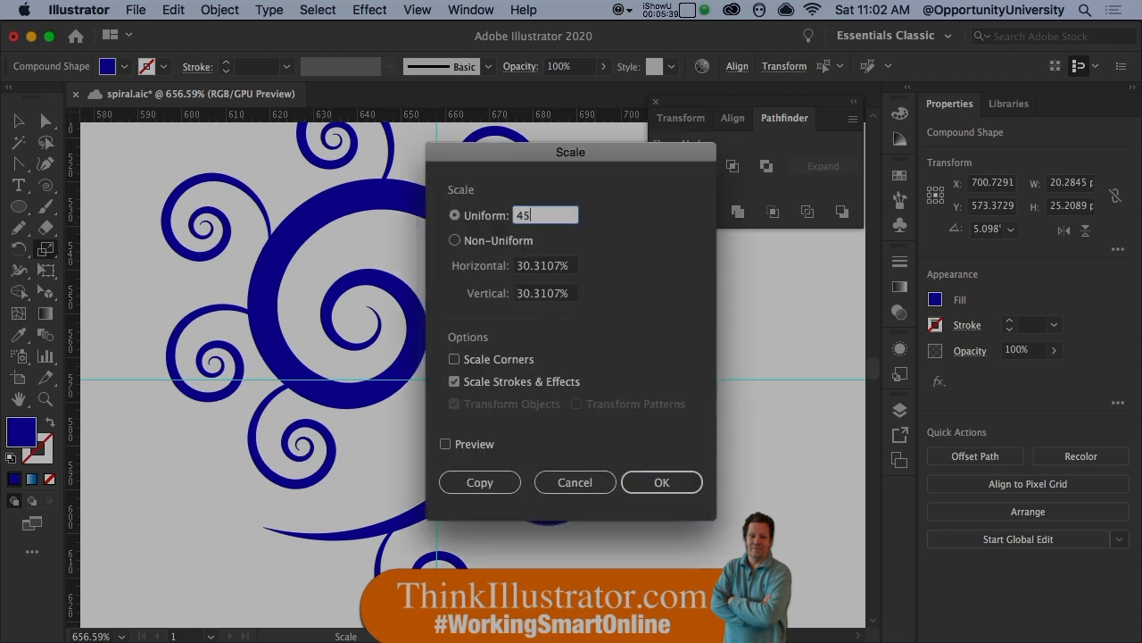
key(Return)
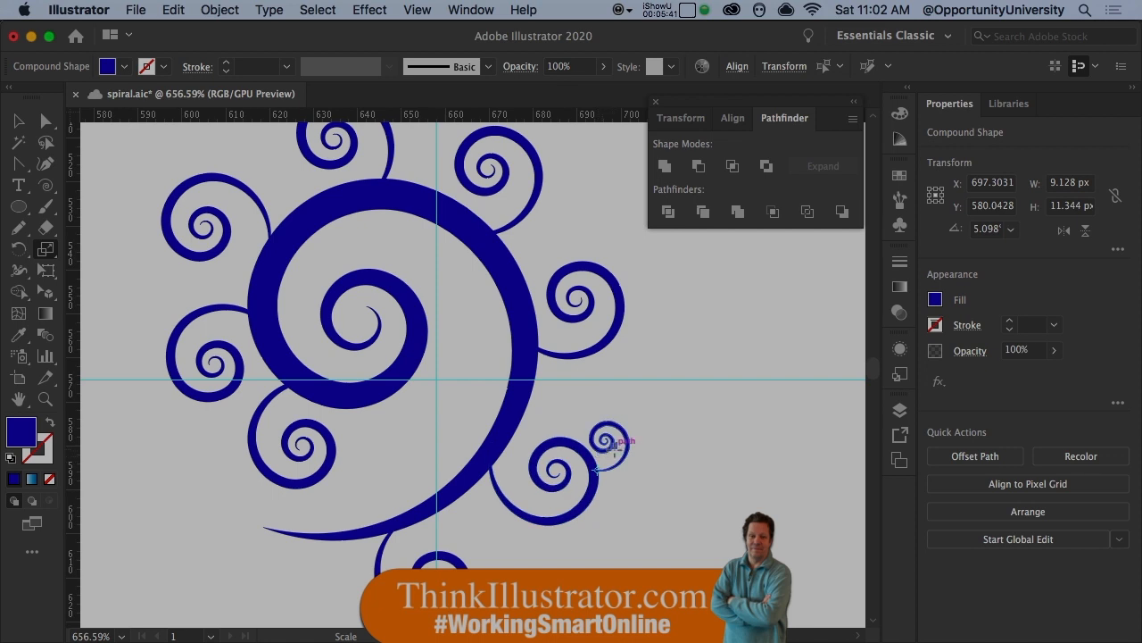
- Save the document and rotate-copy the tiny spiral about 48° clockwise around the lower right spiral's centre, repeating until five tiny spirals surround it
key(r)
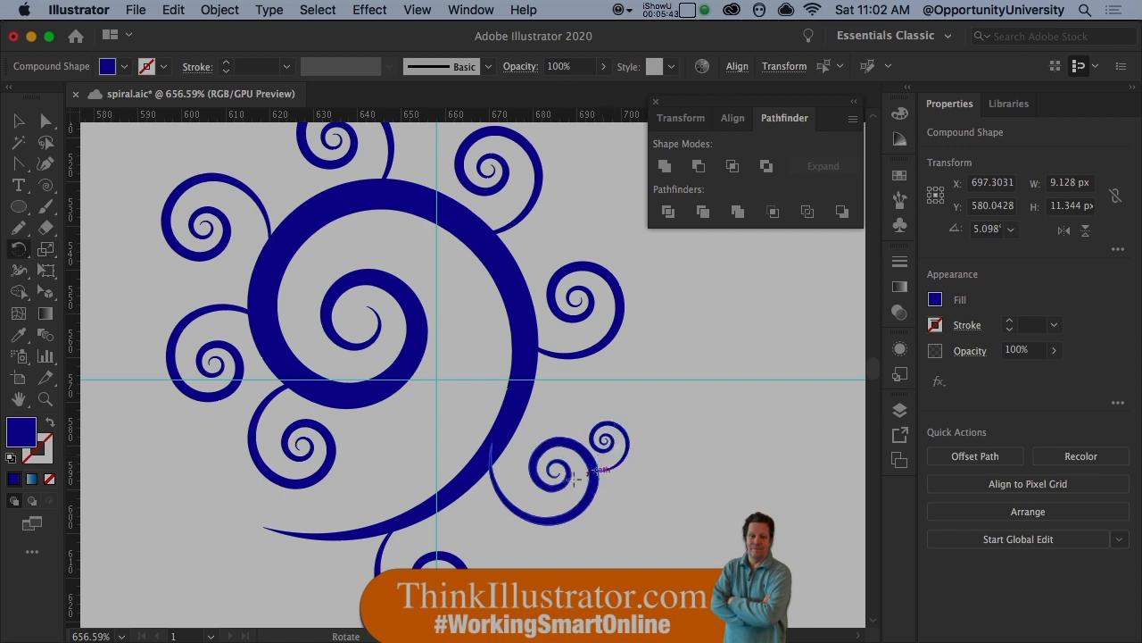
key(super+s)
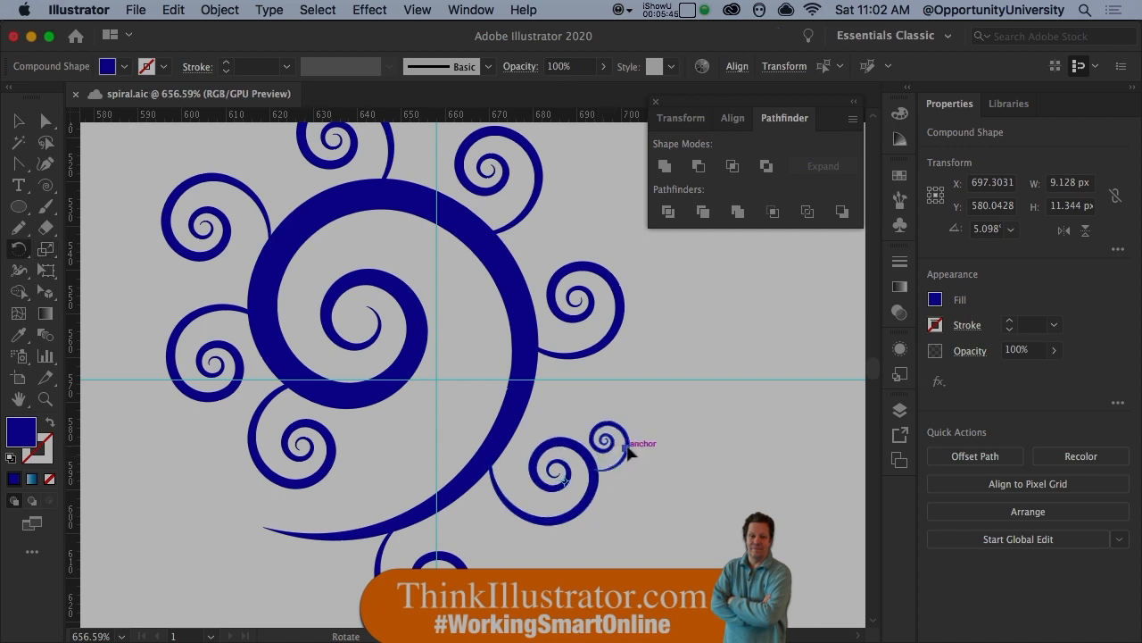
drag(629, 454, 626, 500)
key(super+d)
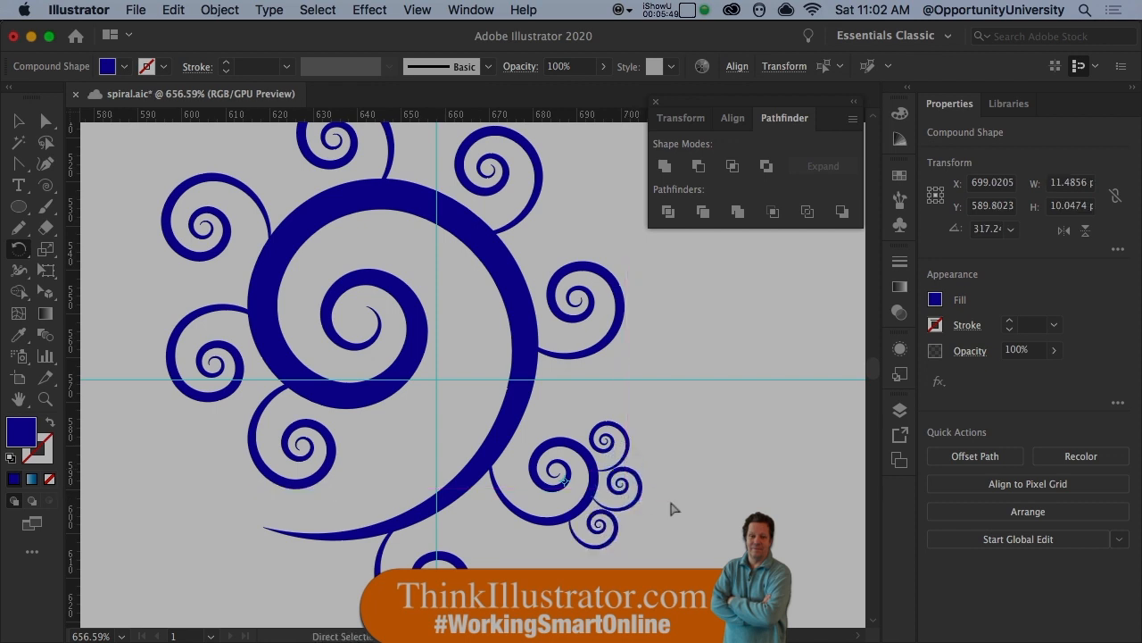
key(super+d)
key(super+d)
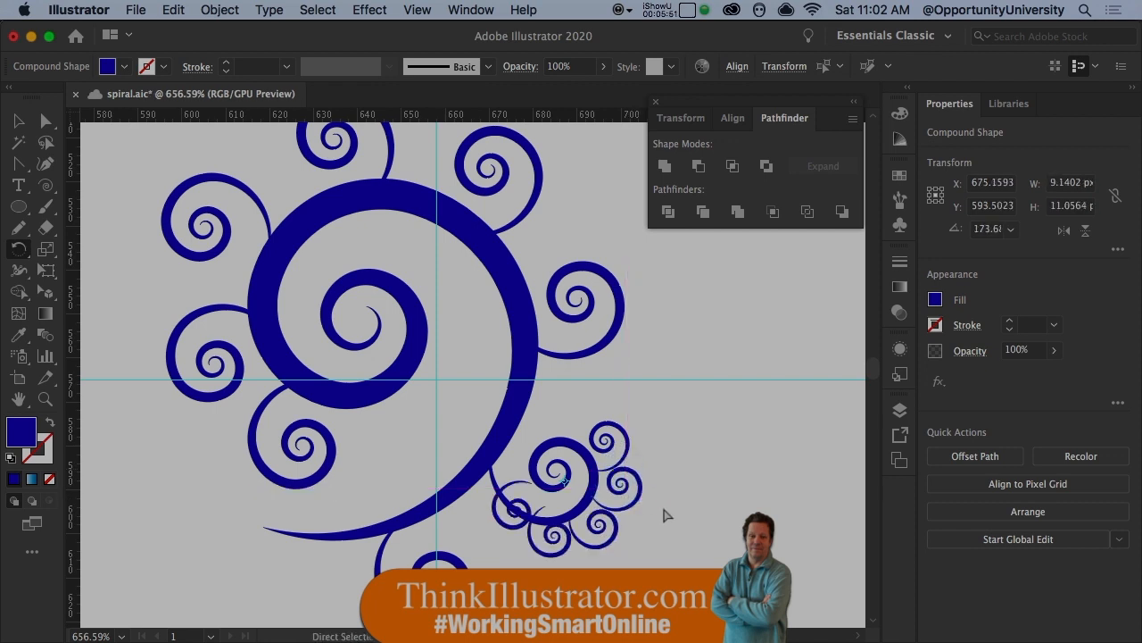
click(681, 491)
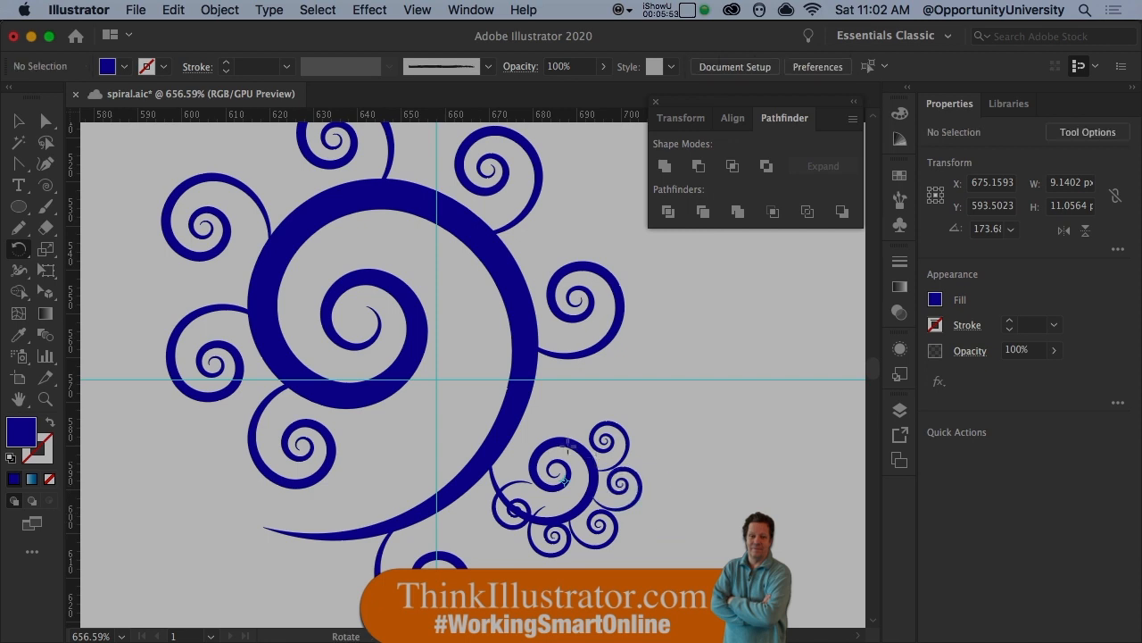
- Copy one tiny spiral onto the underside of the large spiral's inner coil, about 52 px left and 21 px up
drag(525, 425, 629, 444)
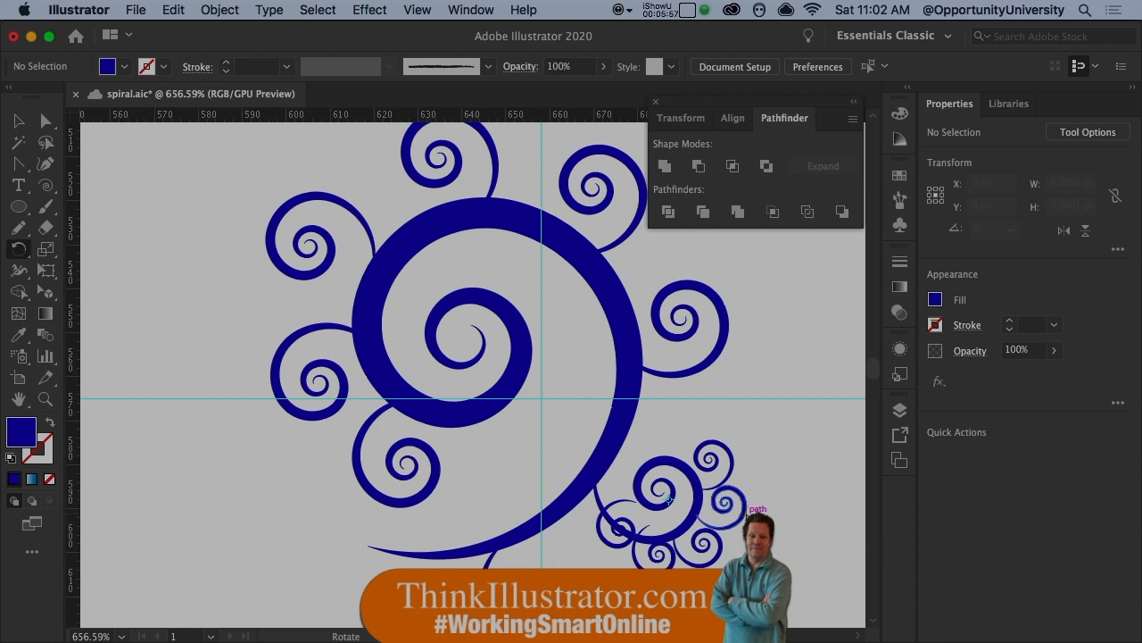
drag(742, 506, 516, 423)
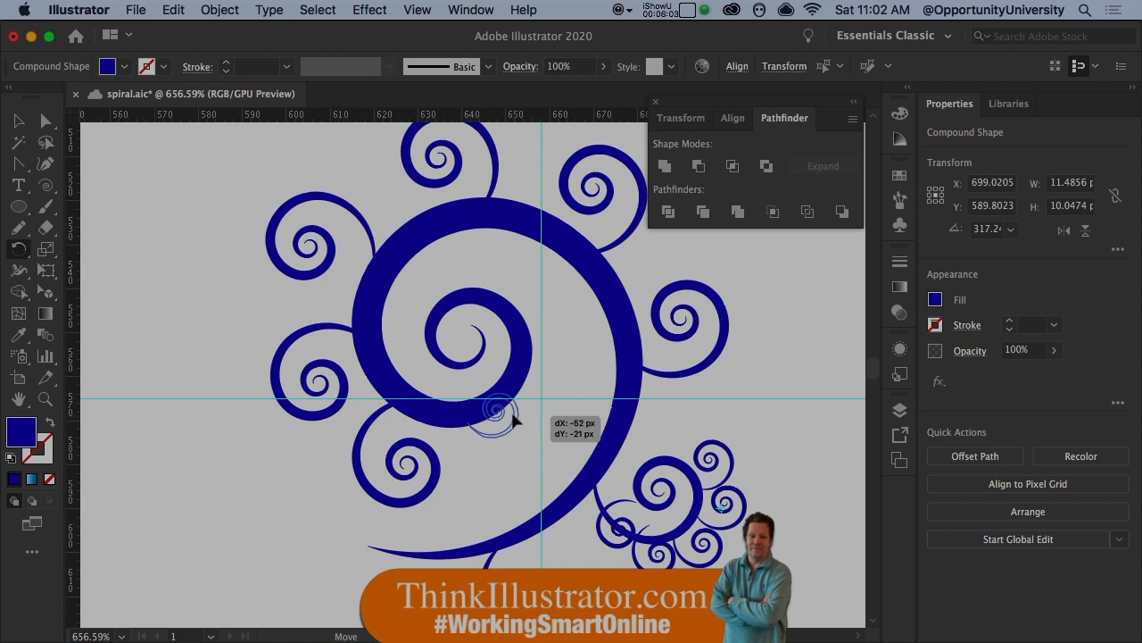
drag(516, 423, 516, 423)
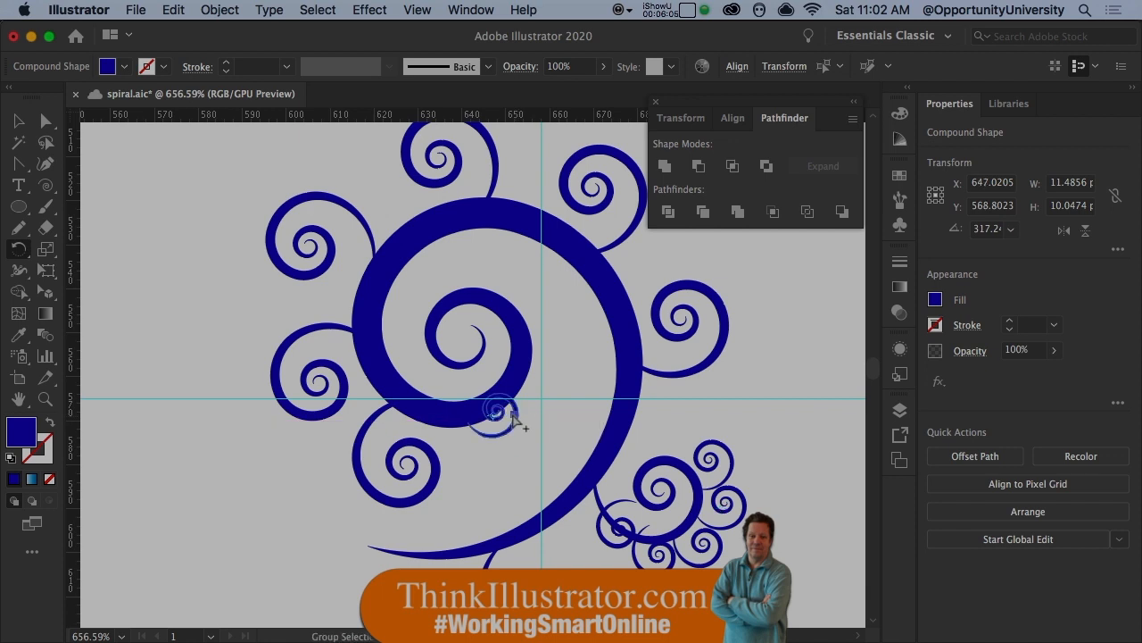
- Rotate the copied tiny spiral around its tail end to about 232.5° so it hangs below the large spiral's inner coil
key(super+h)
key(super+h)
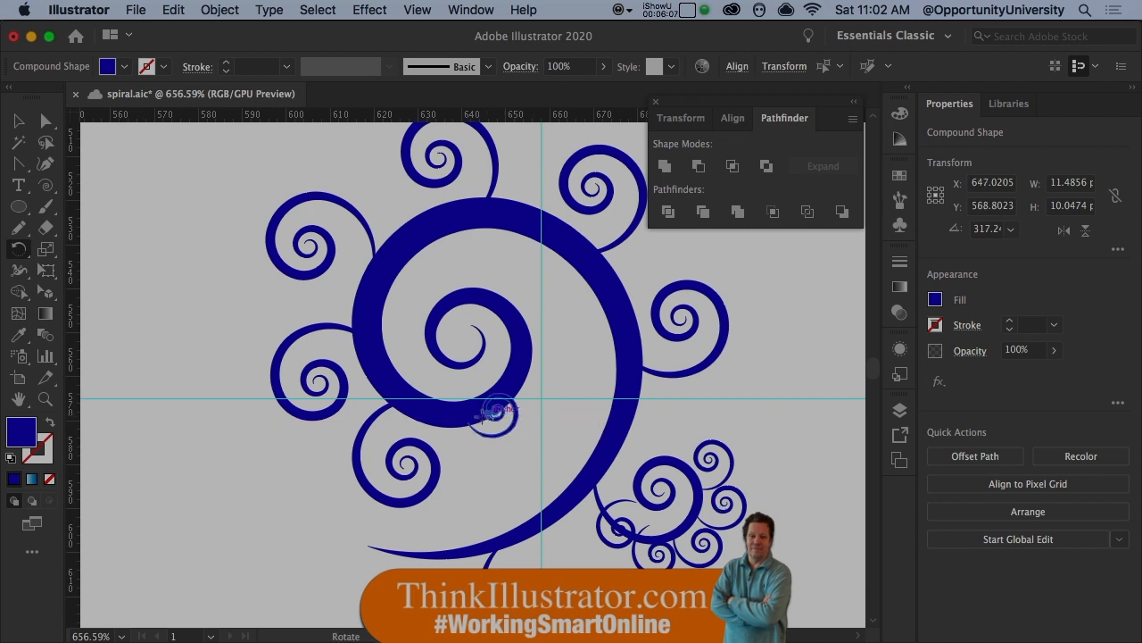
key(super+h)
click(466, 420)
drag(516, 432, 475, 464)
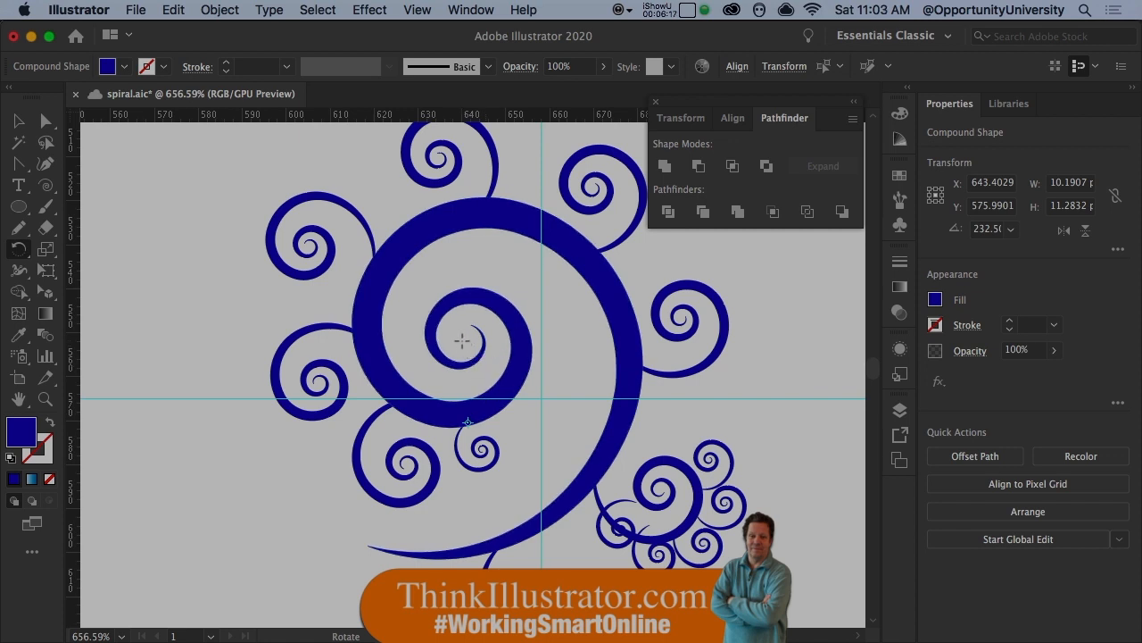
- Draw a 36 px circle from the centre of the large spiral's inner coil, matching the coil's outer edge
key(l)
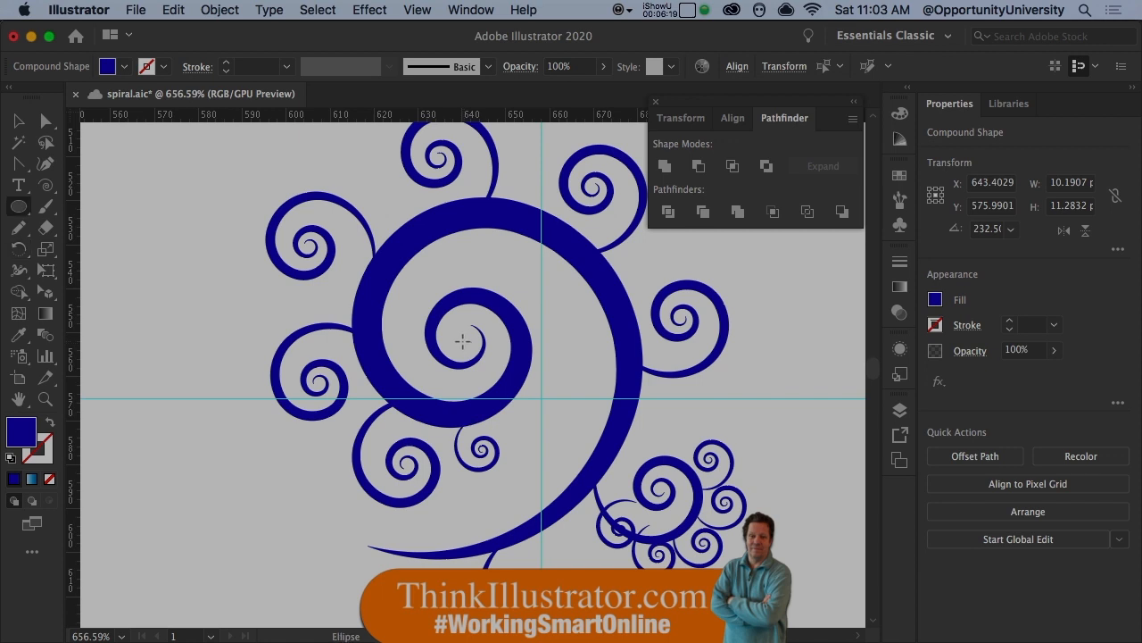
mouse_move(454, 341)
mouse_down()
mouse_move(518, 422)
mouse_move(547, 433)
mouse_up()
key(alt)
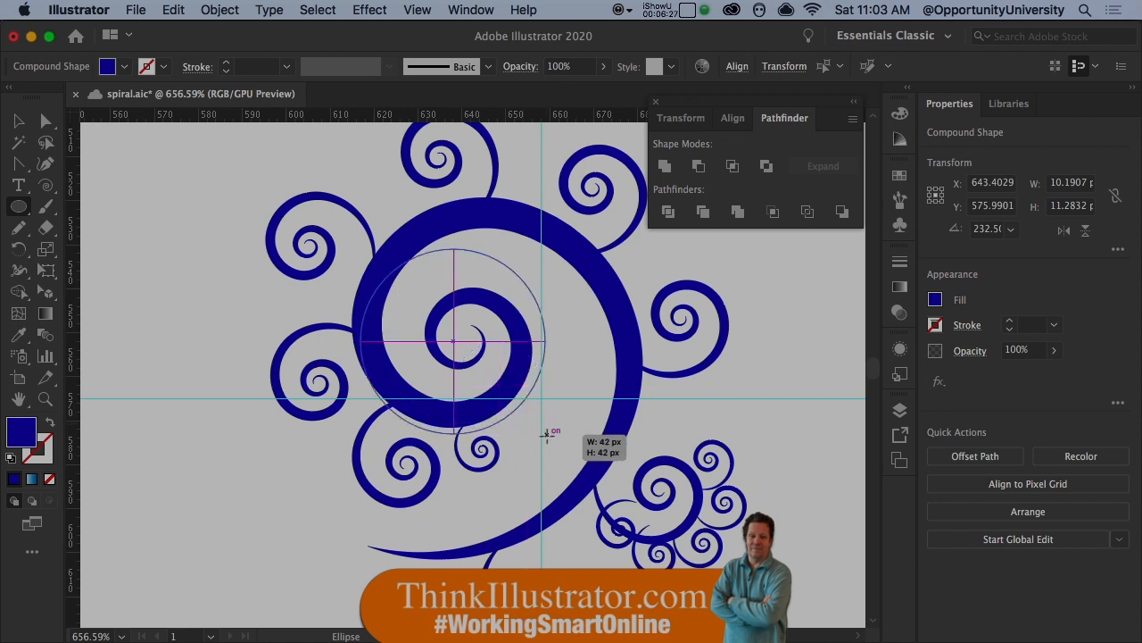
drag(547, 434, 534, 420)
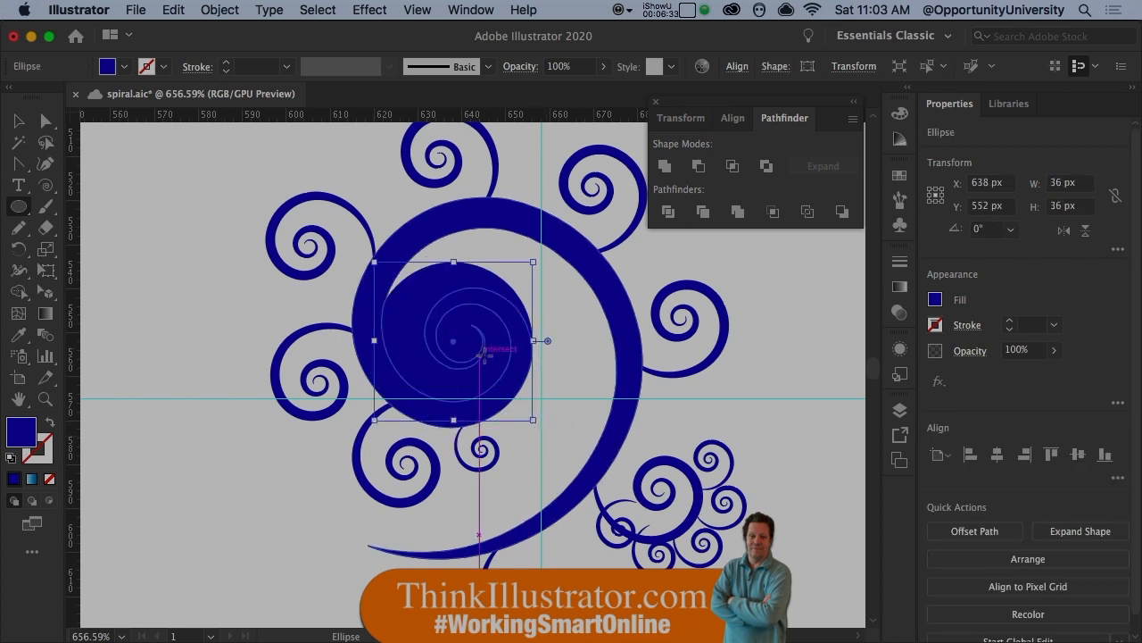
- Convert the 36 px circle over the inner coil into a guide
key(super+h)
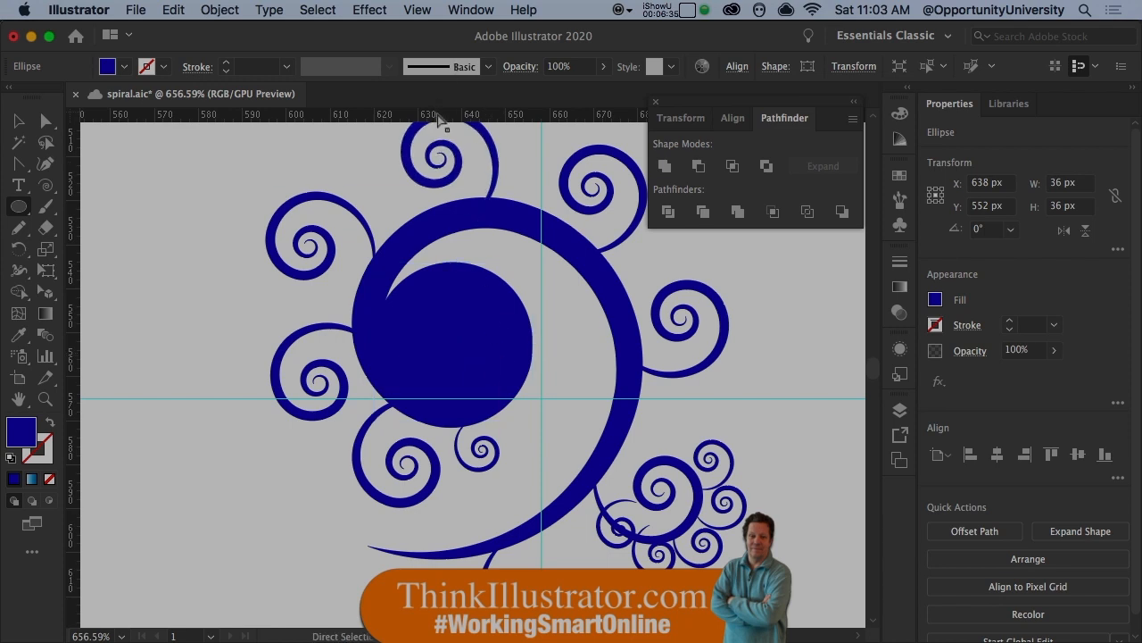
click(426, 12)
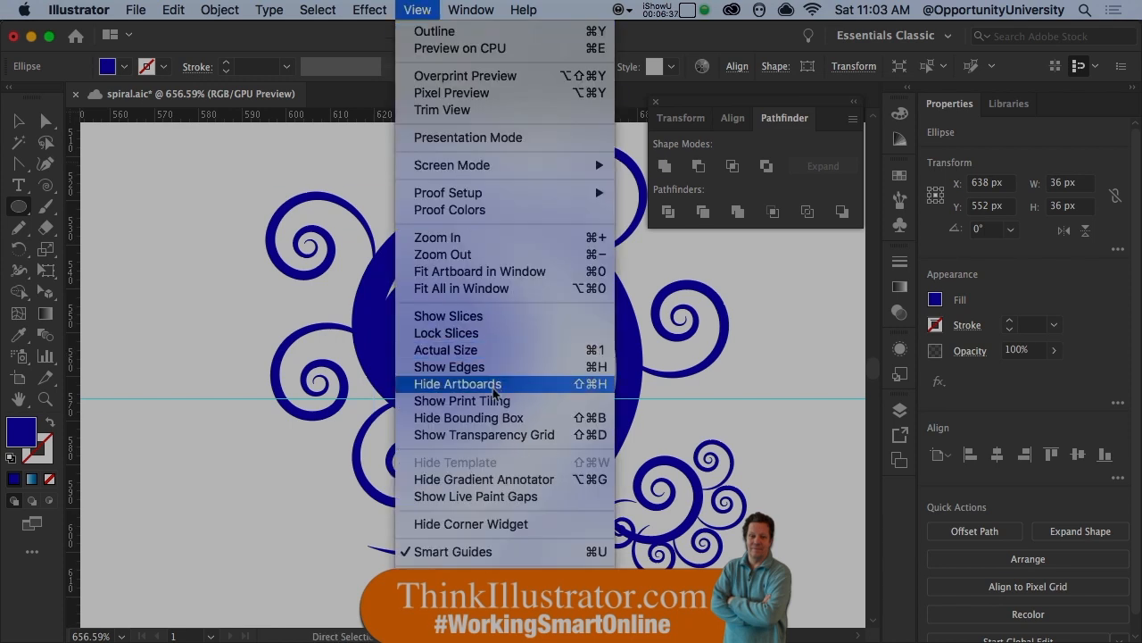
mouse_move(491, 563)
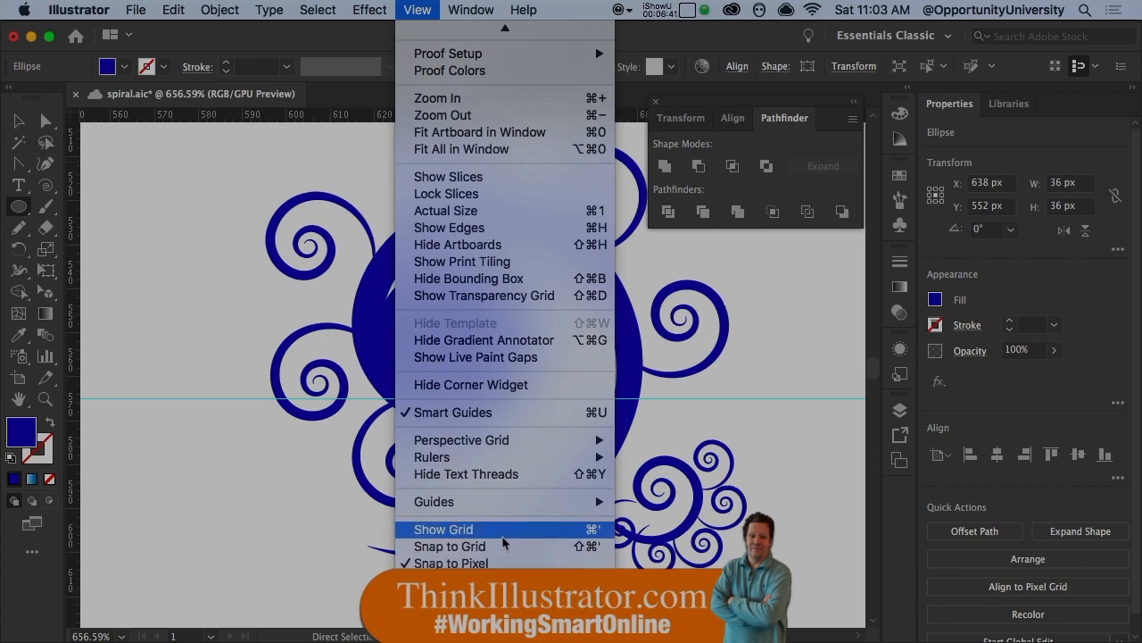
mouse_move(491, 505)
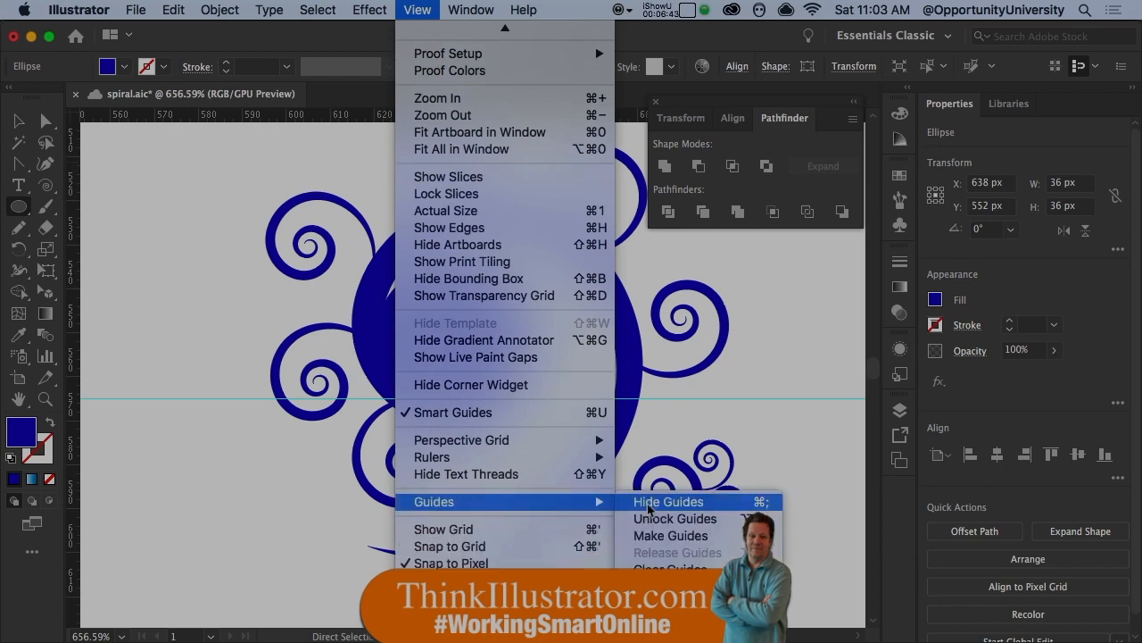
click(655, 538)
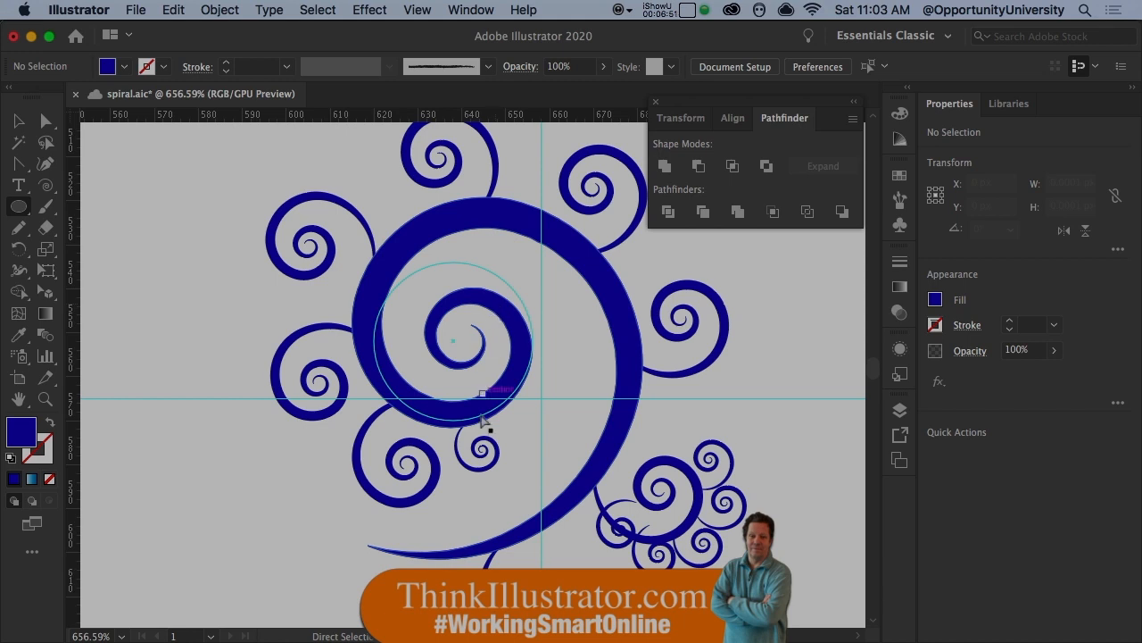
- Rotate-copy the tiny spiral below the inner coil about 32° counterclockwise around the circular guide's centre
alt+super+click(490, 473)
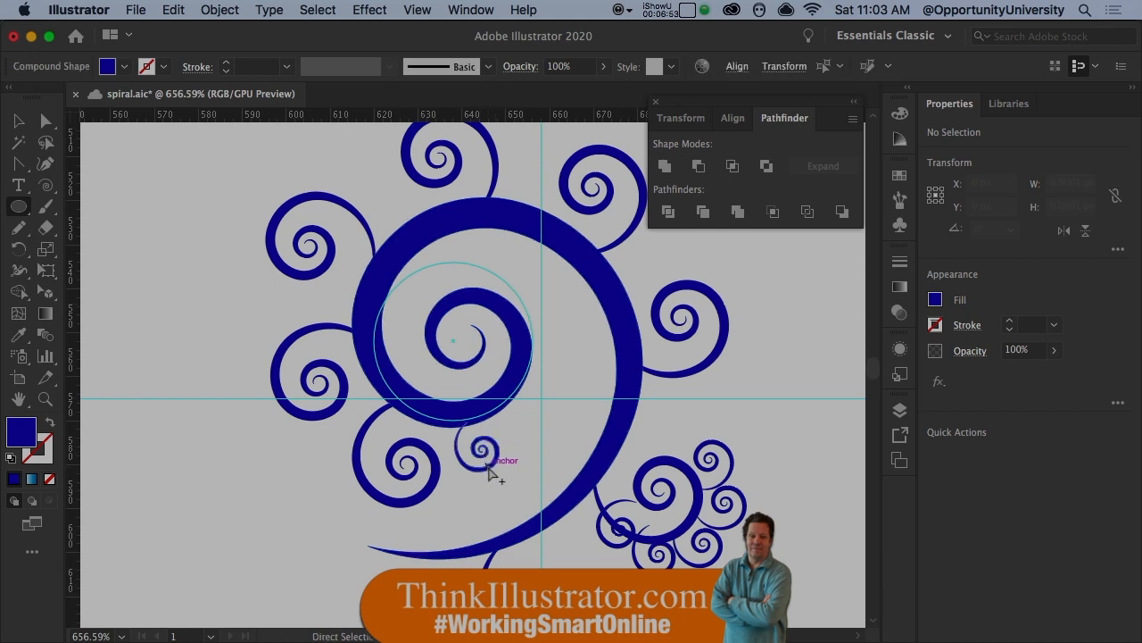
key(r)
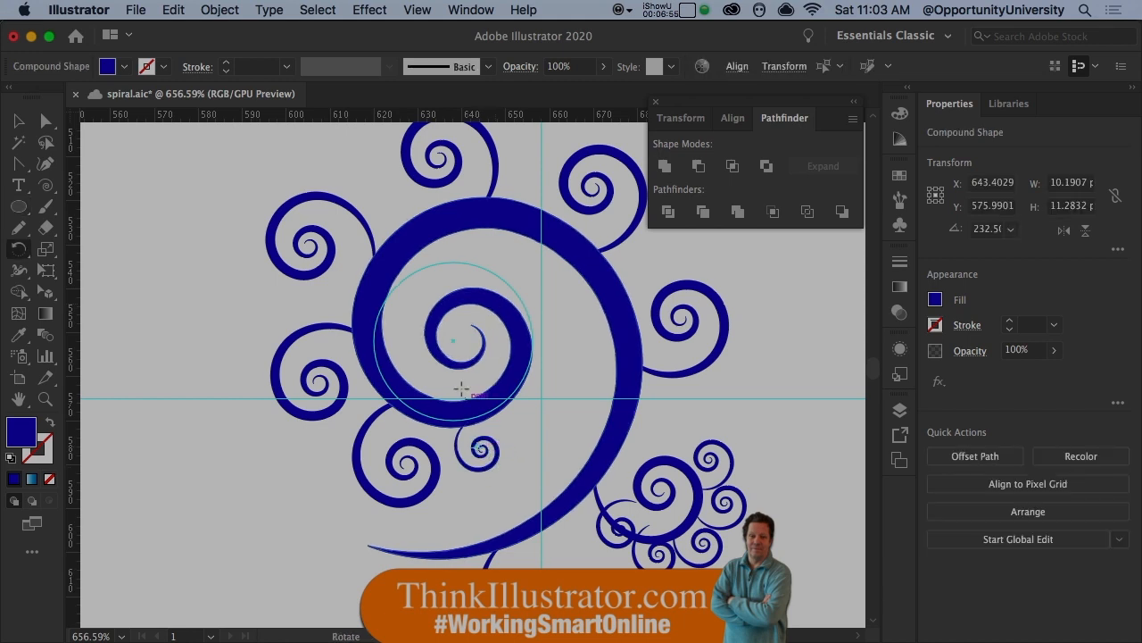
click(453, 342)
drag(504, 446, 550, 426)
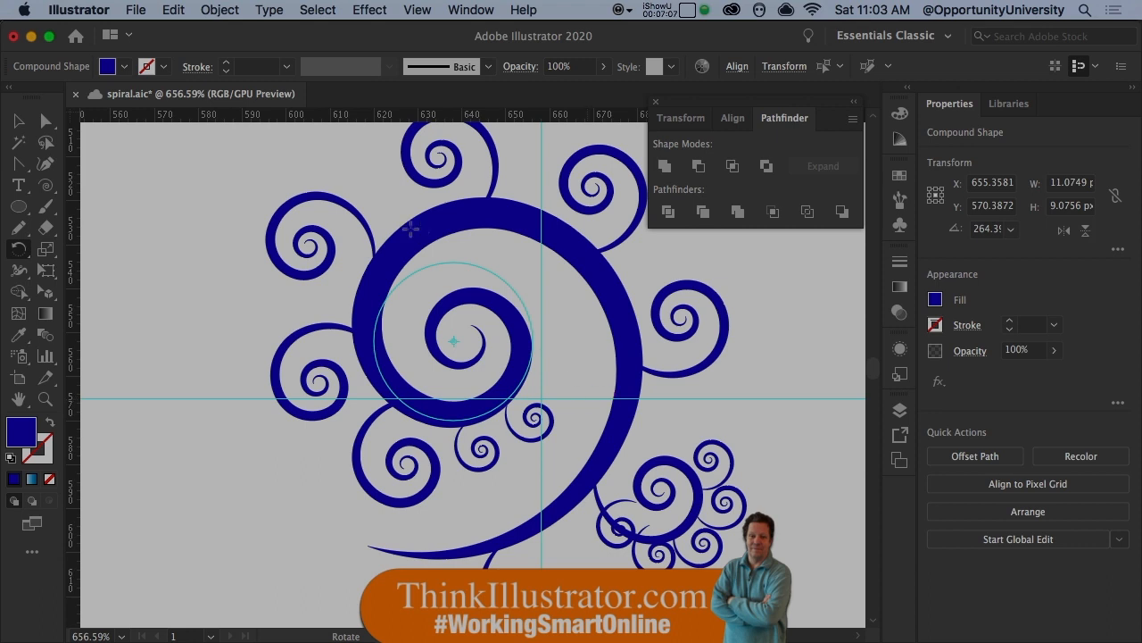
- Repeat the rotated copy with Transform Again four times so six tiny spirals run around the inner coil
click(214, 10)
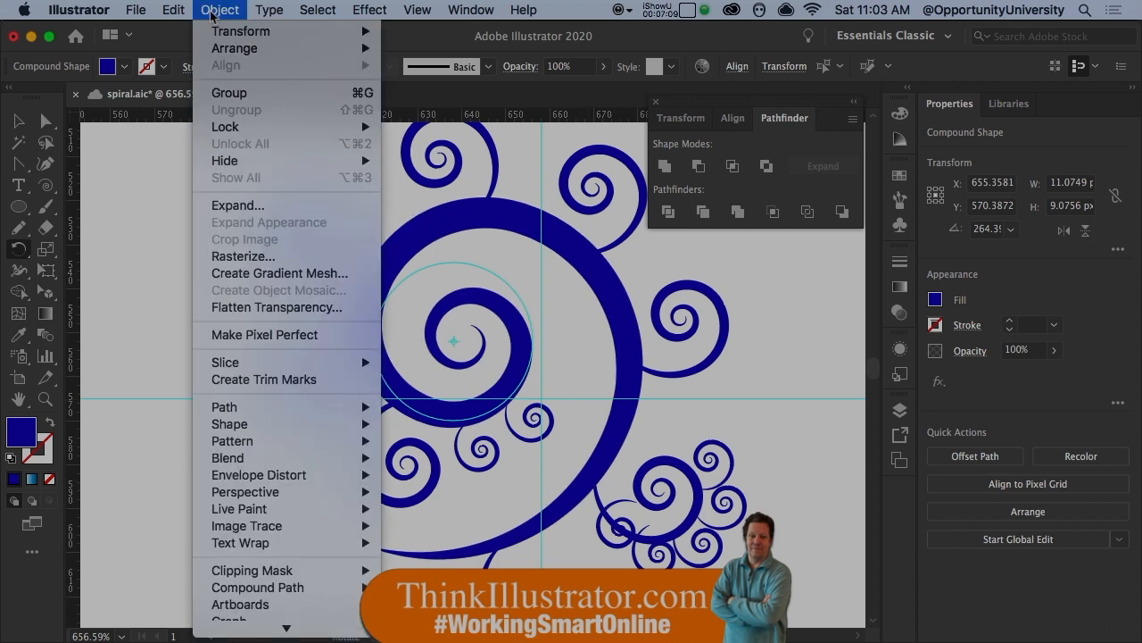
mouse_move(218, 31)
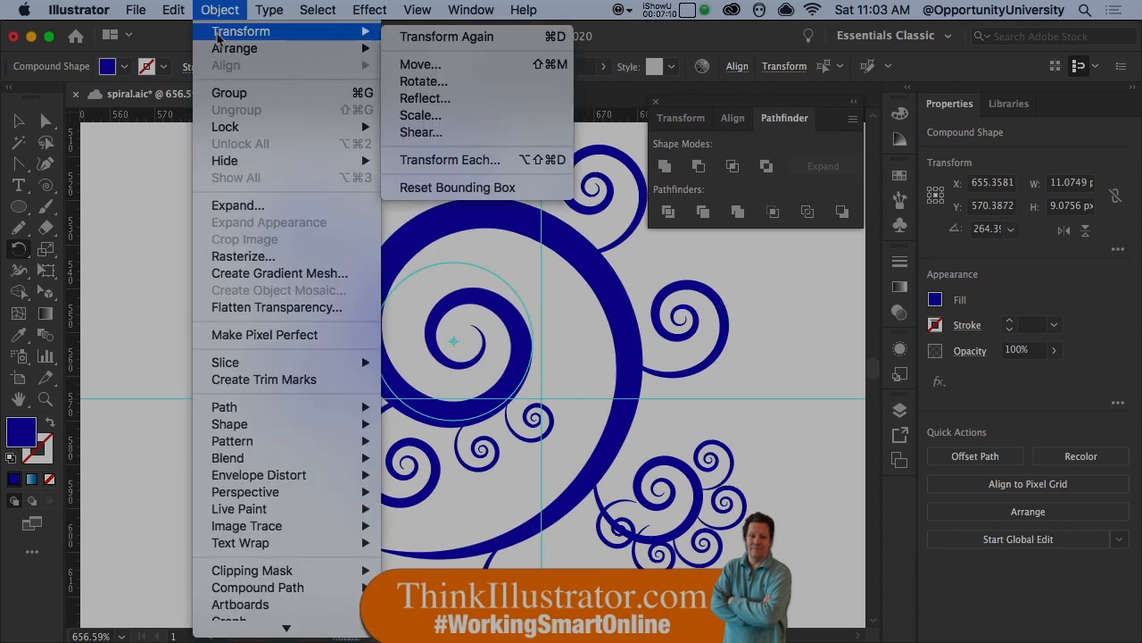
click(427, 37)
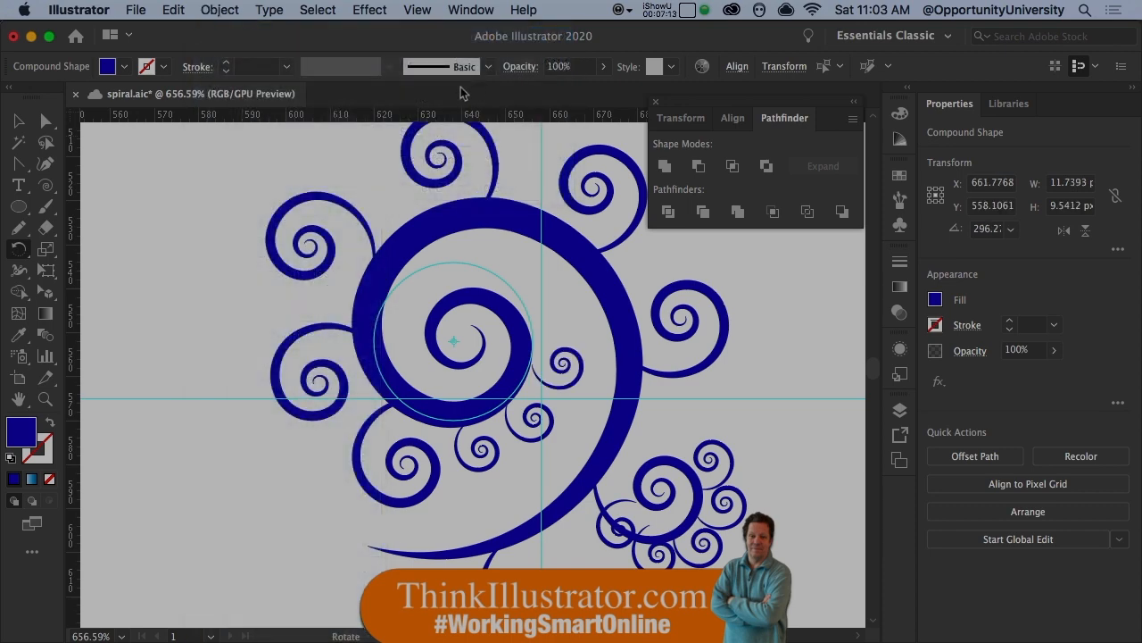
key(super+d)
key(super+d)
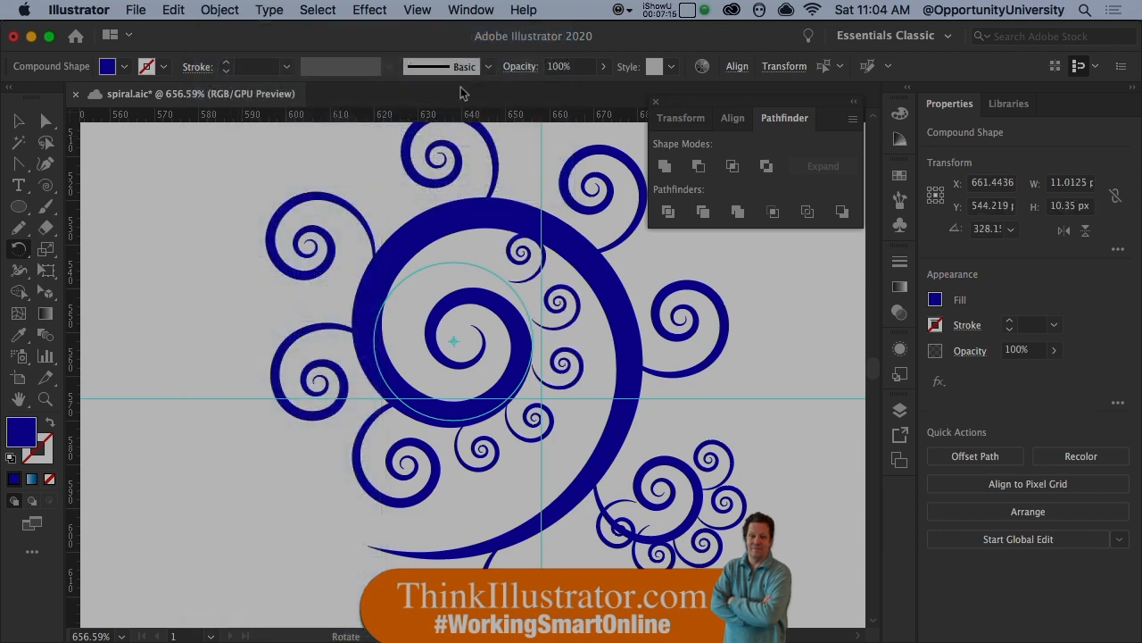
key(super+d)
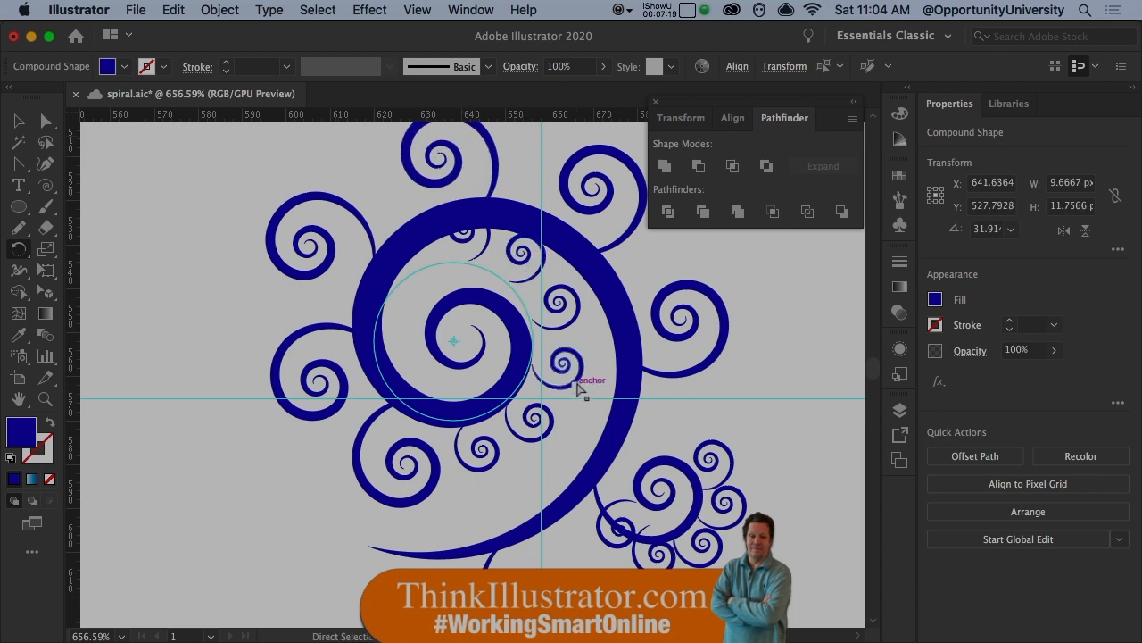
- Scale the four uppermost tiny spirals together around the circular guide's centre to about 25.4 × 26.5 px, and deselect them
key(alt)
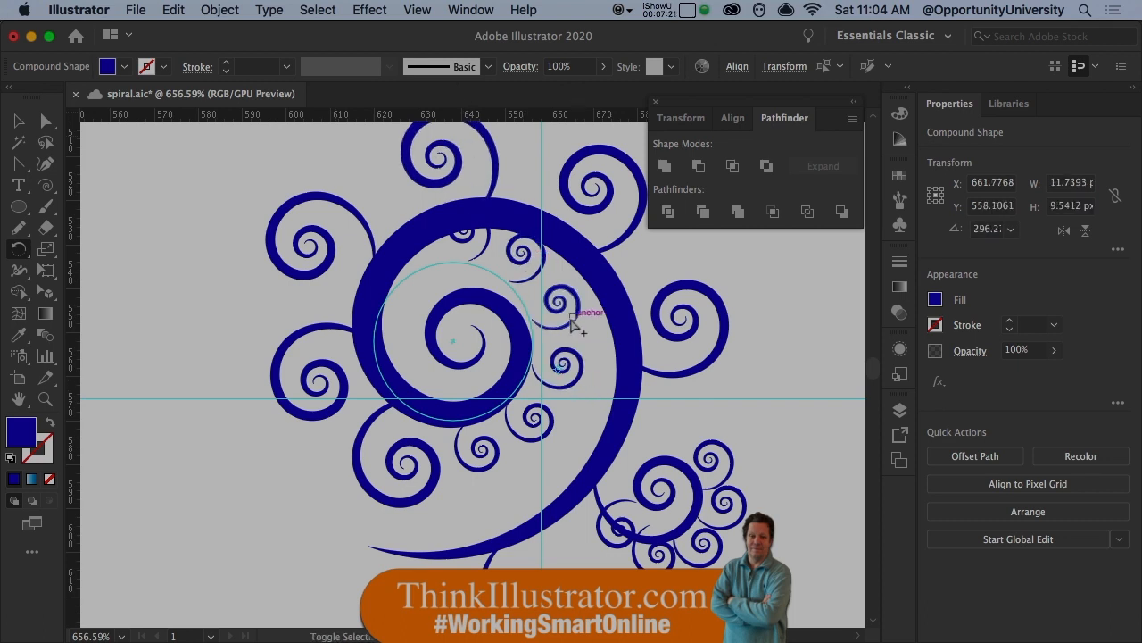
alt+shift+super+click(529, 277)
alt+shift+super+click(482, 257)
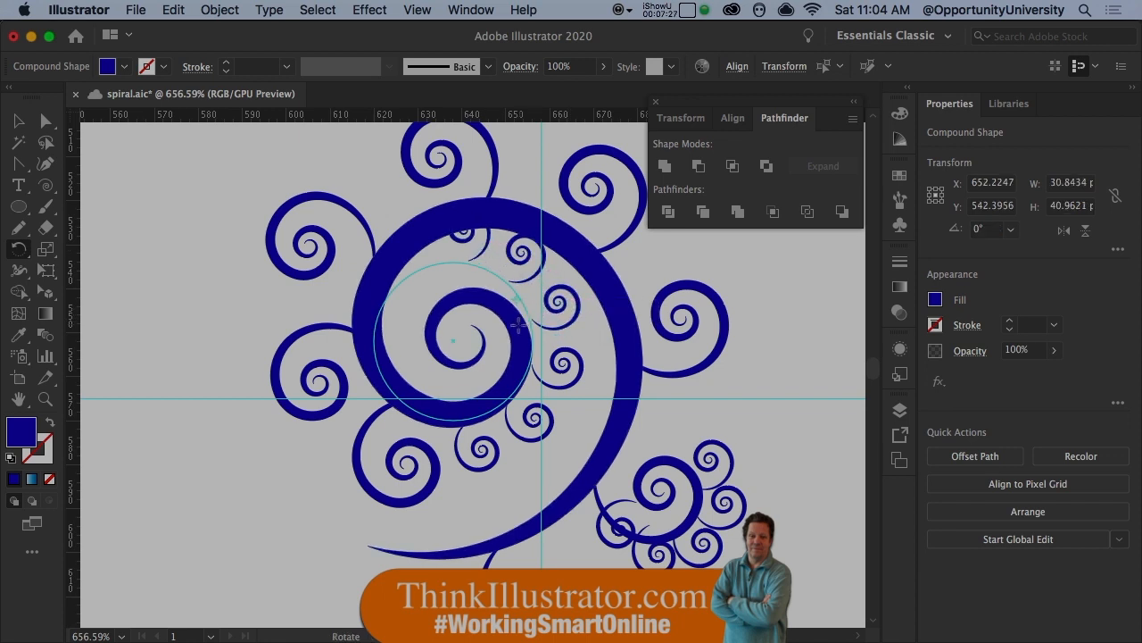
key(s)
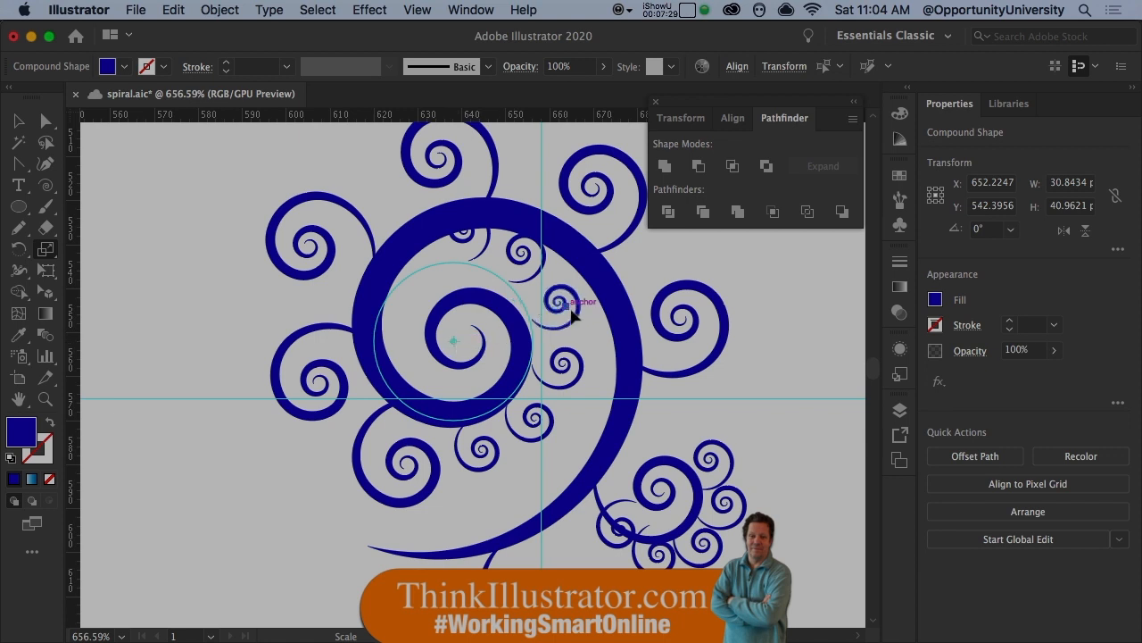
drag(579, 323, 552, 328)
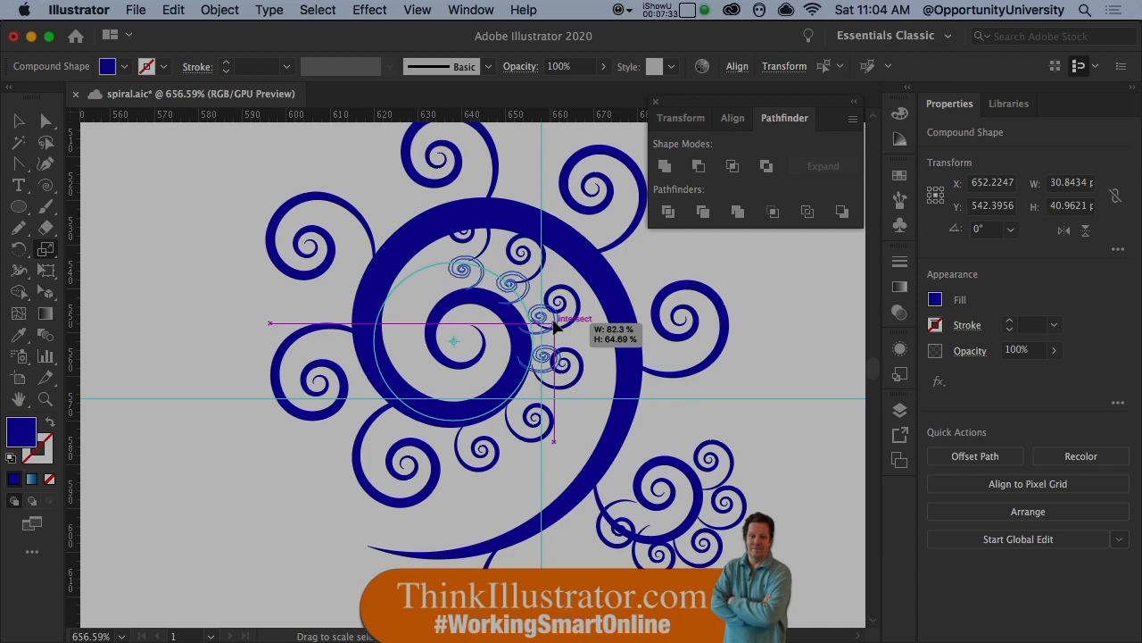
click(748, 386)
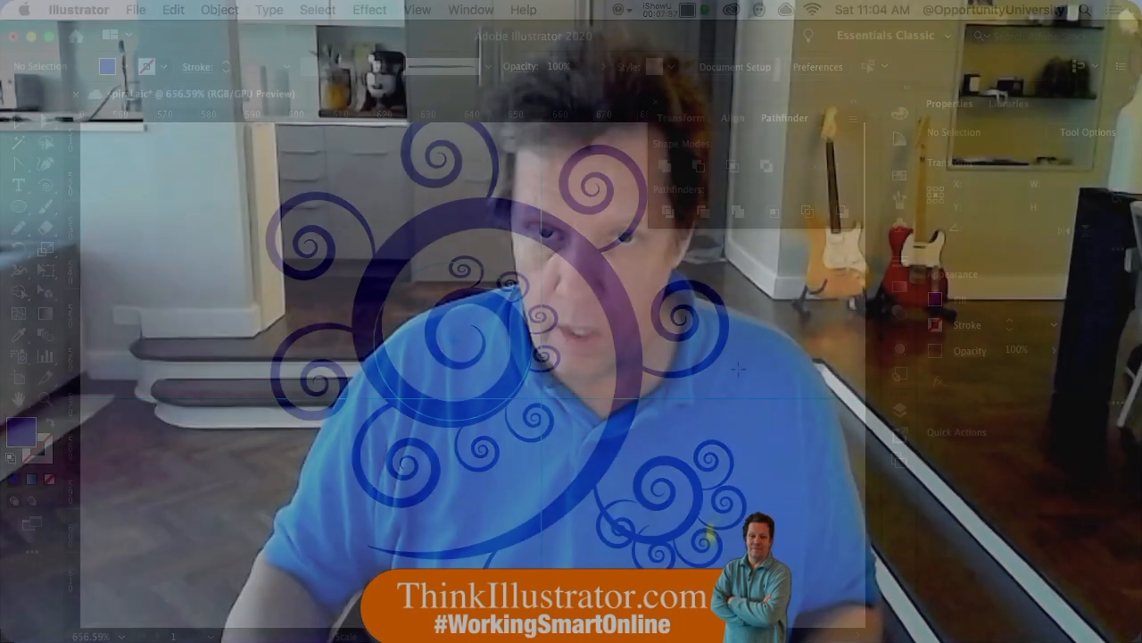